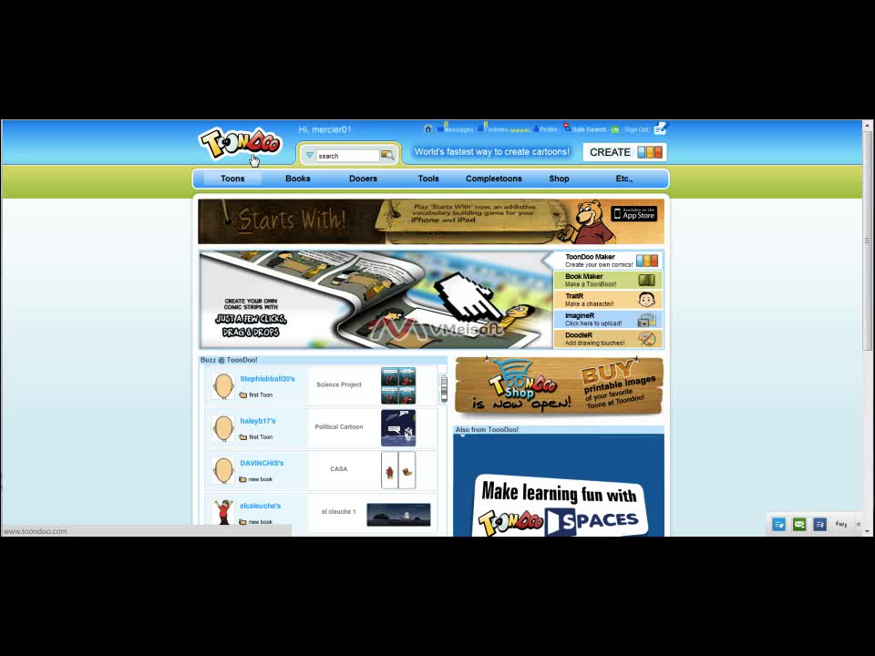
Step: Bring up the Toons menu from the ToonDoo home page
mouse_move(253, 189)
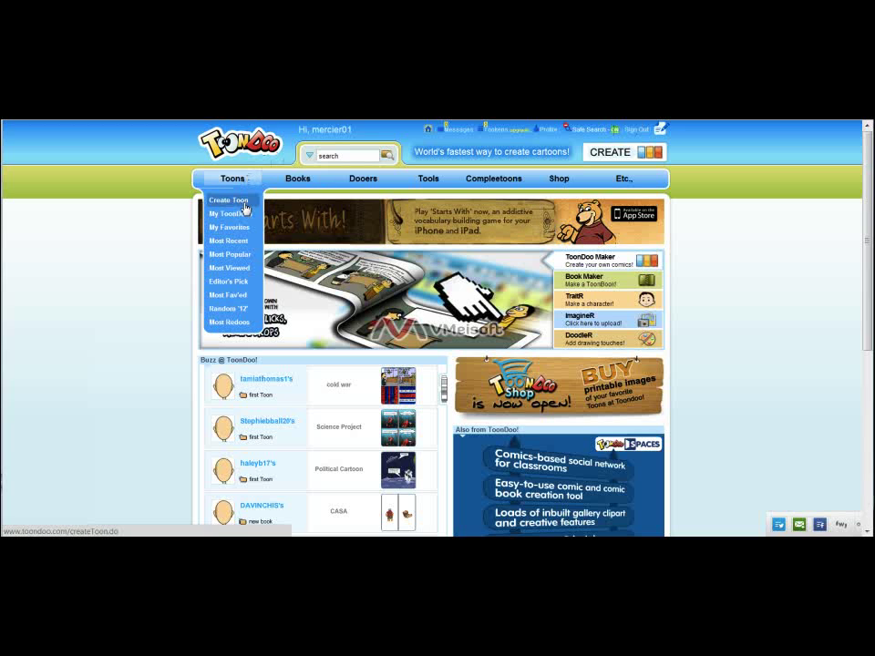
Step: Choose Create Toon to open the maker with a blank untitled panel
click(245, 202)
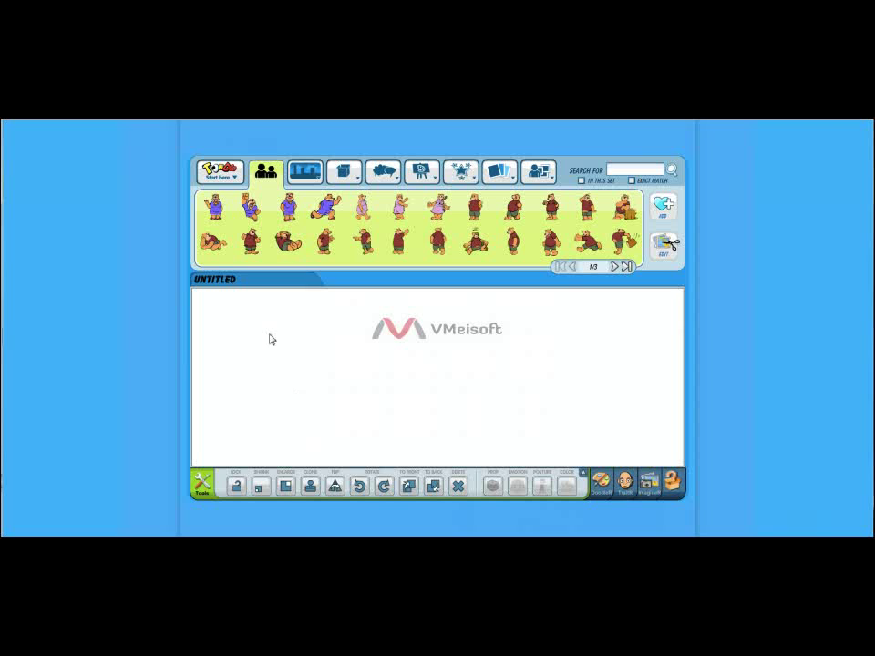
Step: Replace the UNTITLED comic title with 'LITTLE RED'
click(261, 178)
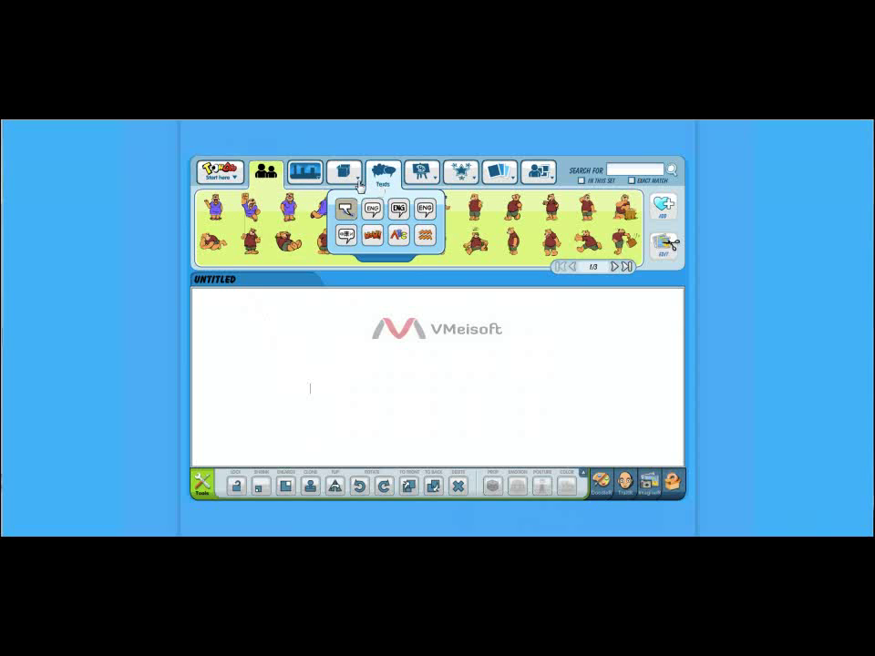
mouse_move(291, 178)
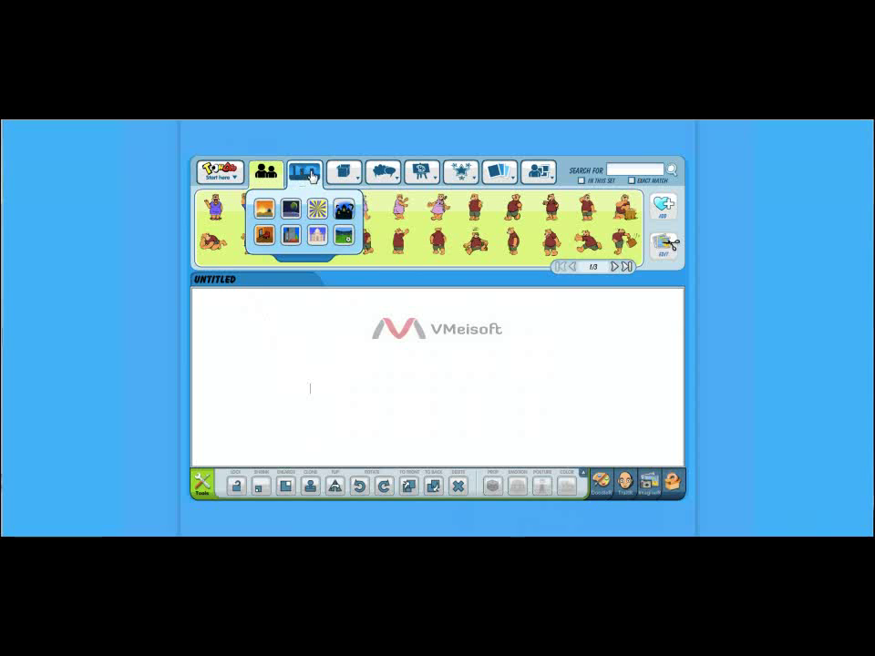
mouse_move(383, 171)
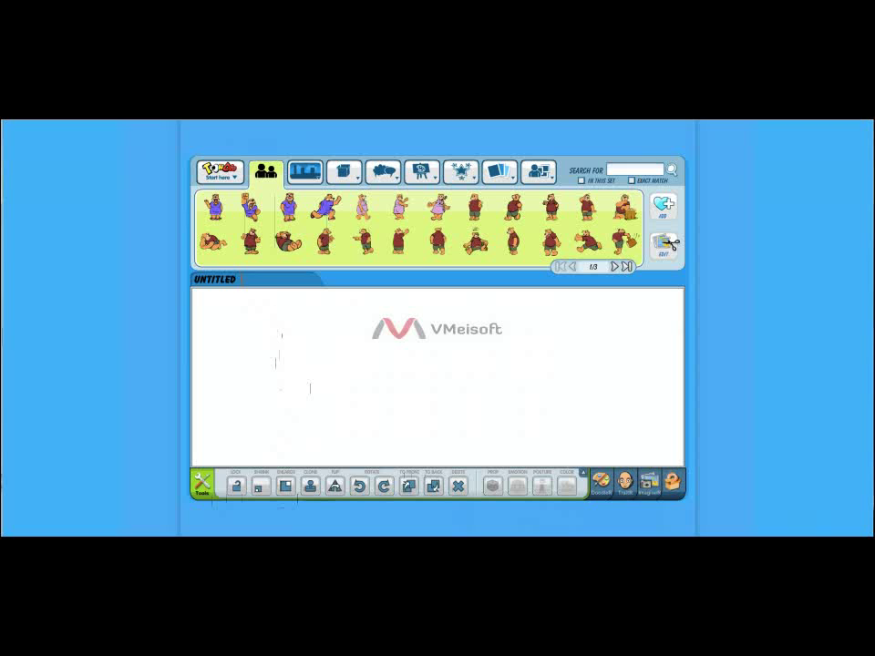
drag(241, 279, 169, 274)
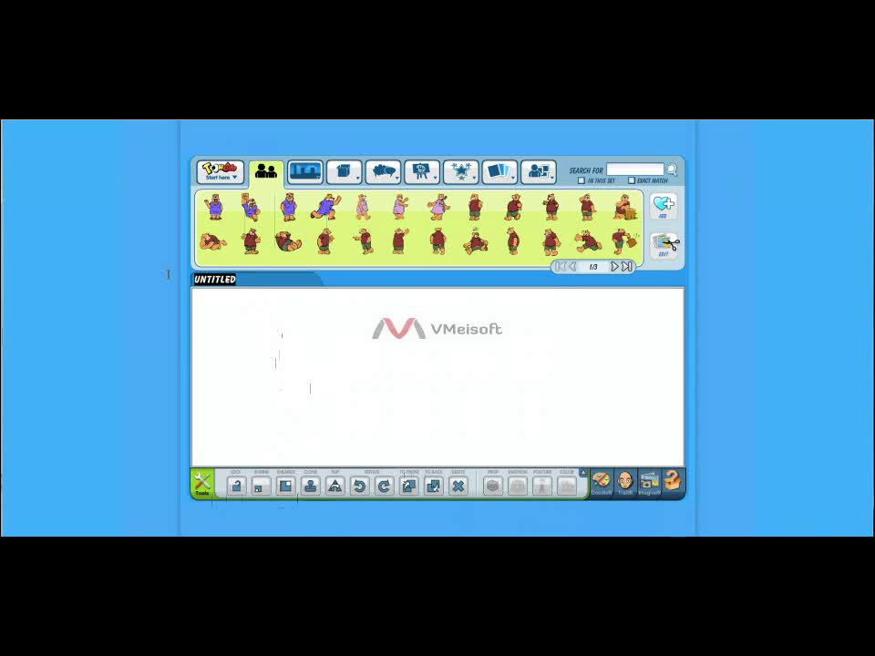
text(4)
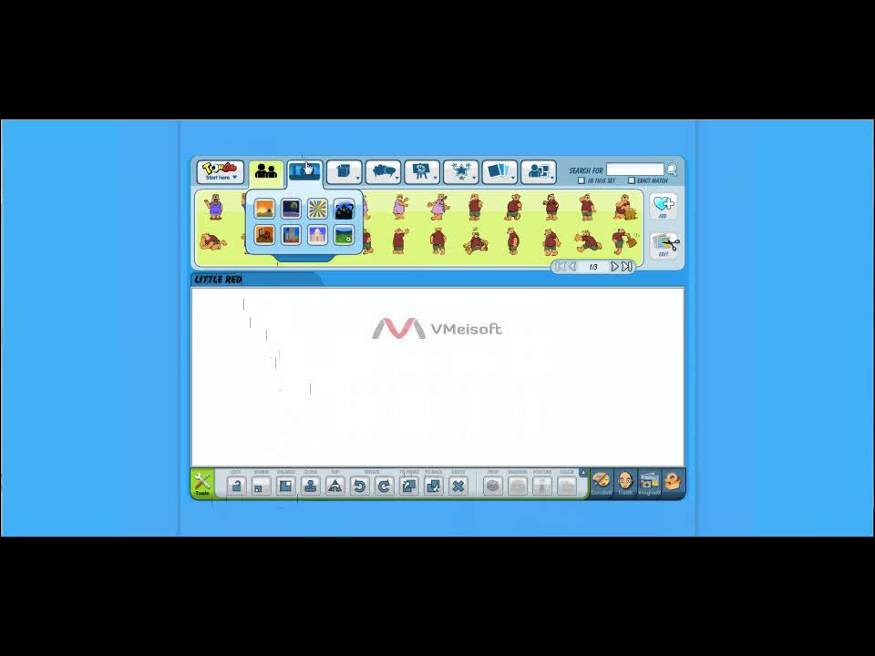
Step: Set the dark interior room from the interiors backgrounds as the stage background
click(265, 234)
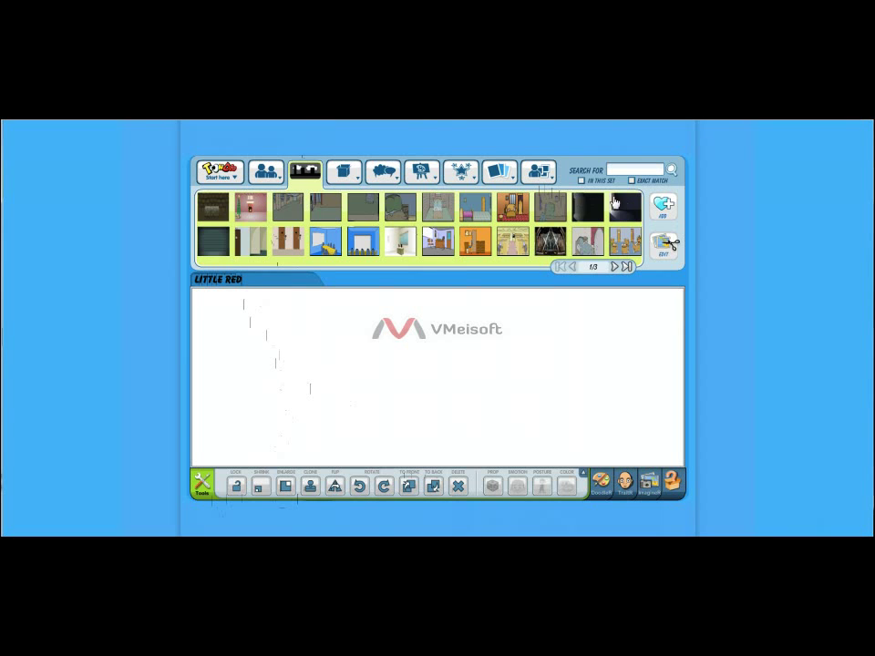
mouse_move(627, 212)
drag(627, 212, 313, 355)
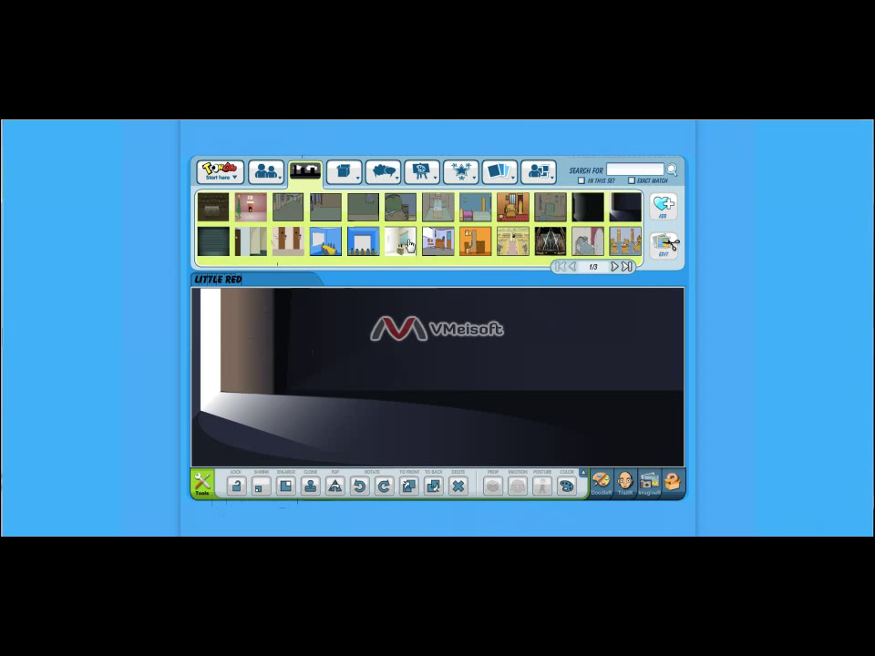
Step: Place the red-dressed girl from the full character library at the room's left
click(275, 179)
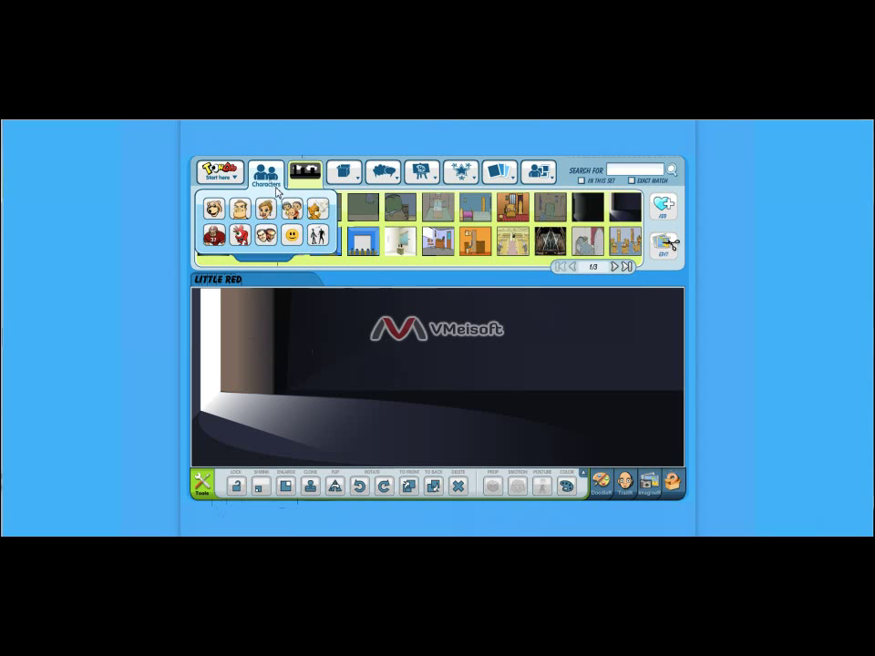
click(277, 190)
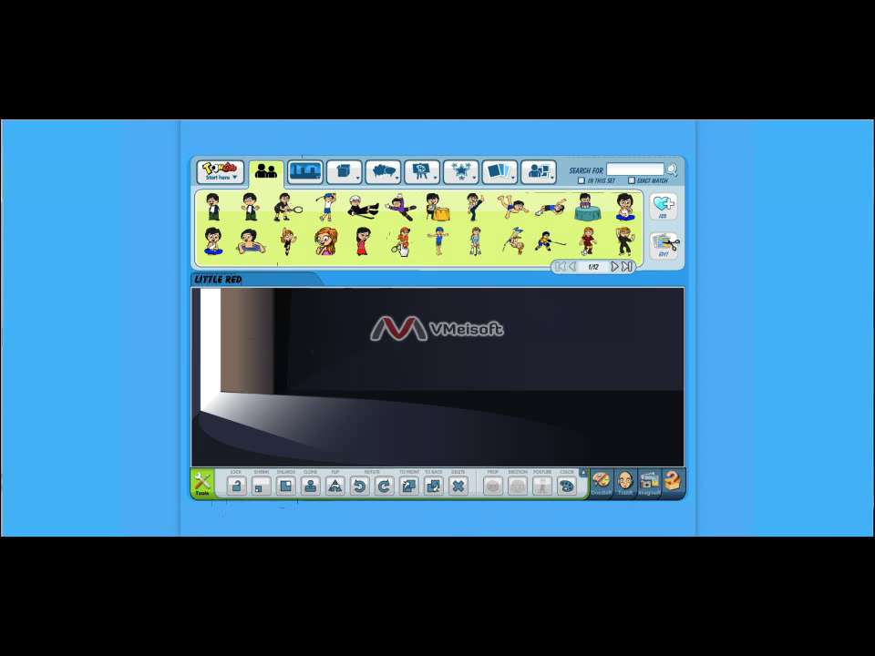
drag(363, 241, 237, 372)
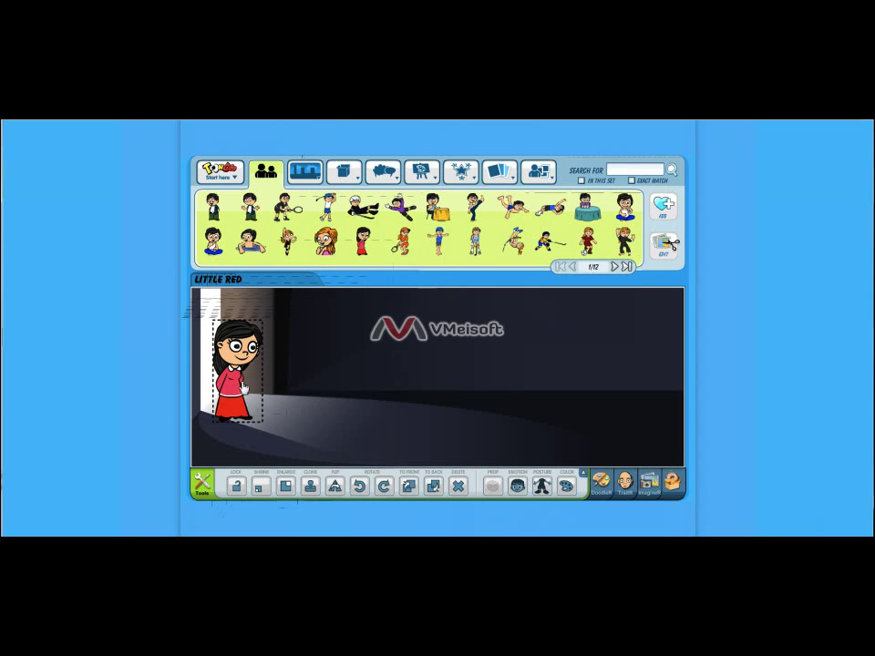
Step: Shrink the girl twice, move her into the doorway, and give her a neutral face and hand-at-chin pose
click(267, 491)
click(267, 491)
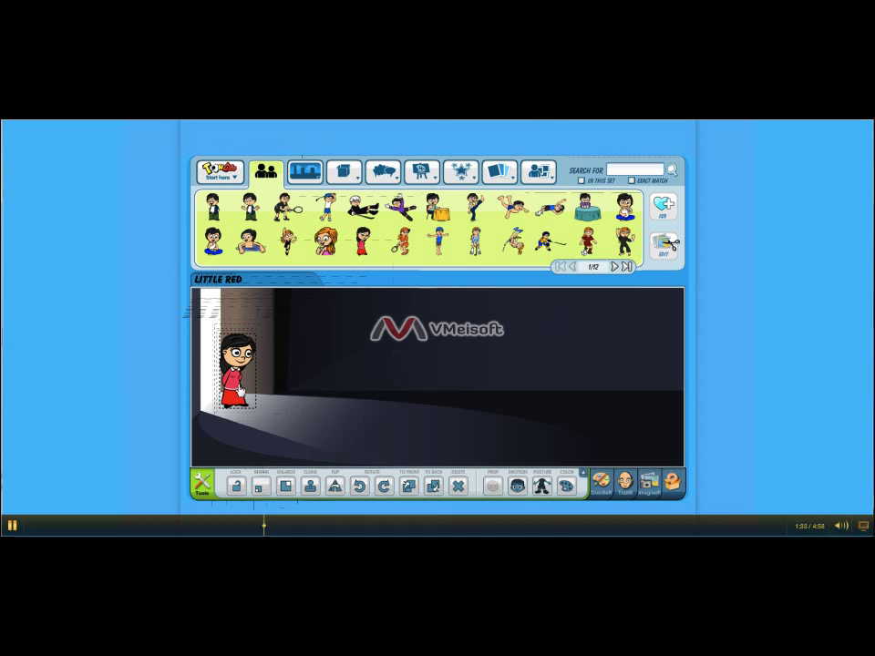
drag(239, 388, 227, 387)
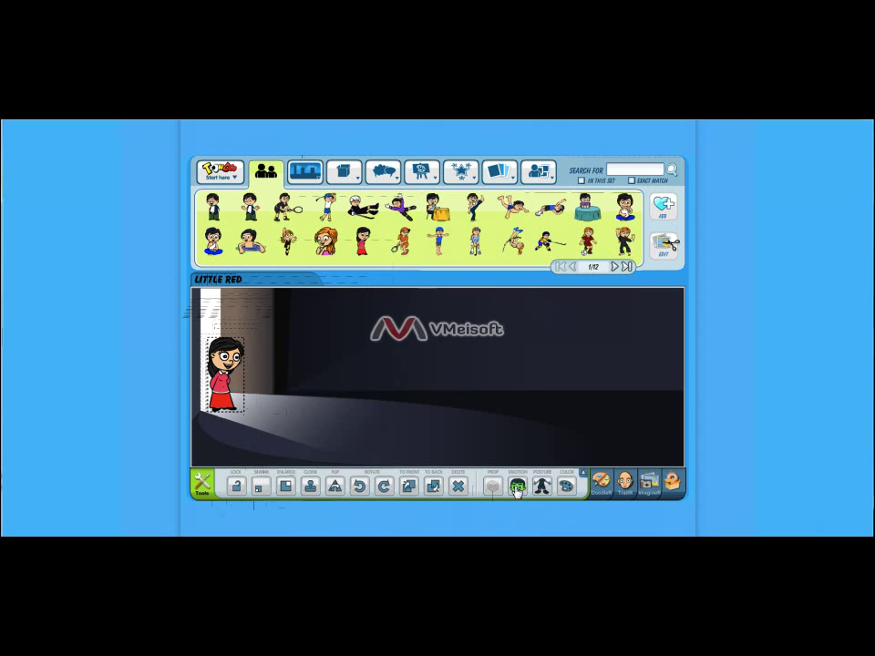
click(517, 488)
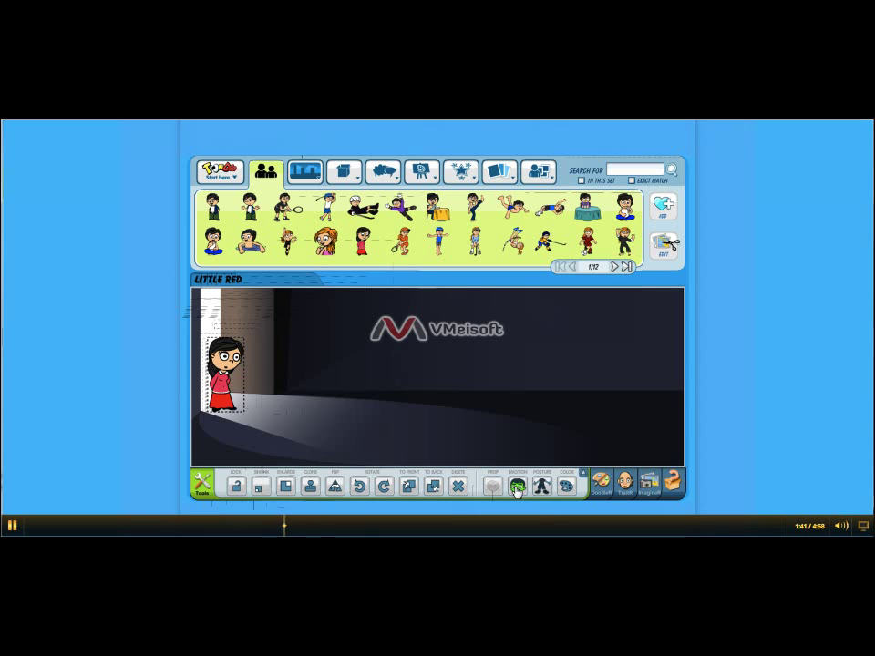
click(547, 490)
click(547, 492)
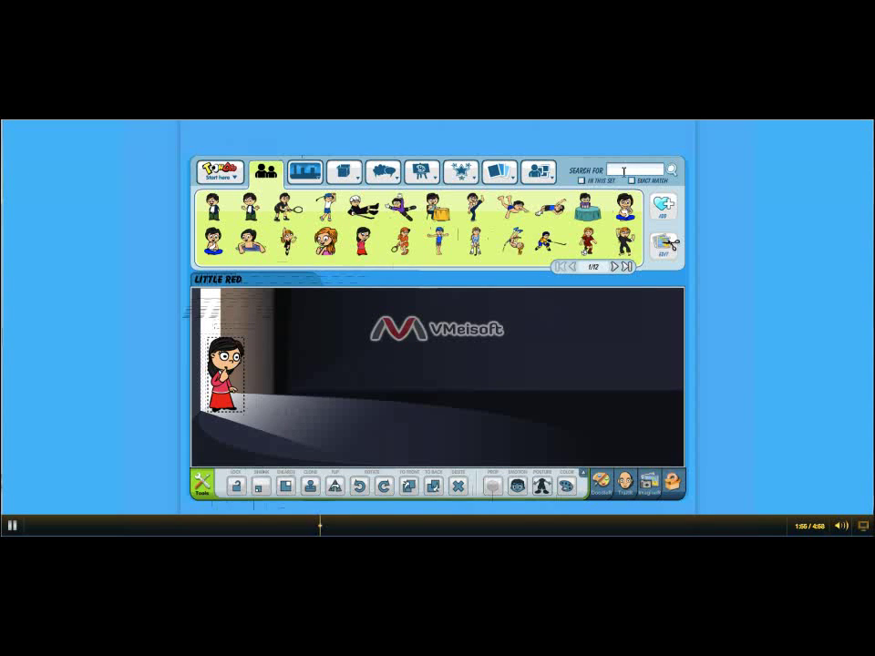
Step: Search the library for wolves and place the disguised wolf mid-room
text(oof)
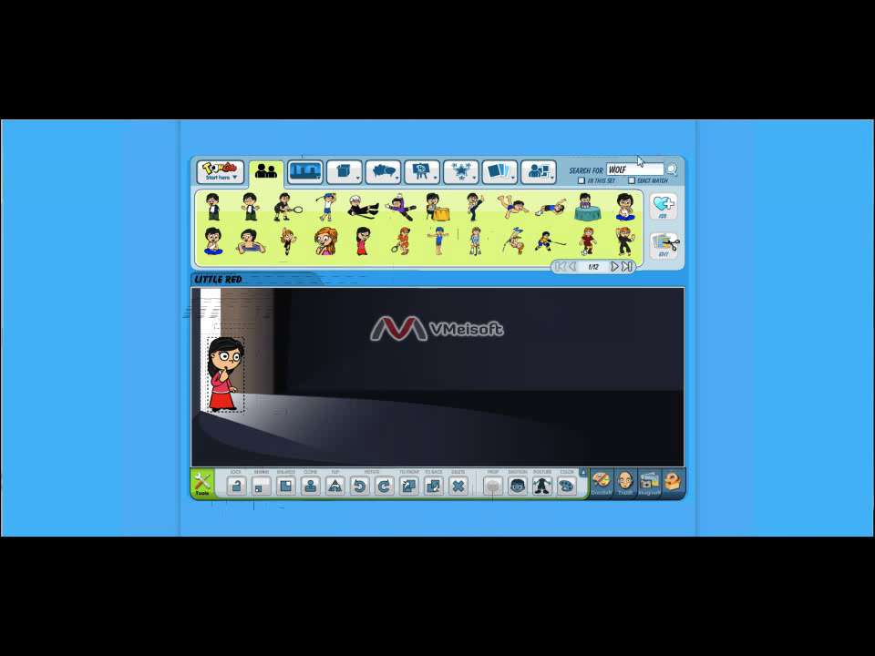
click(678, 171)
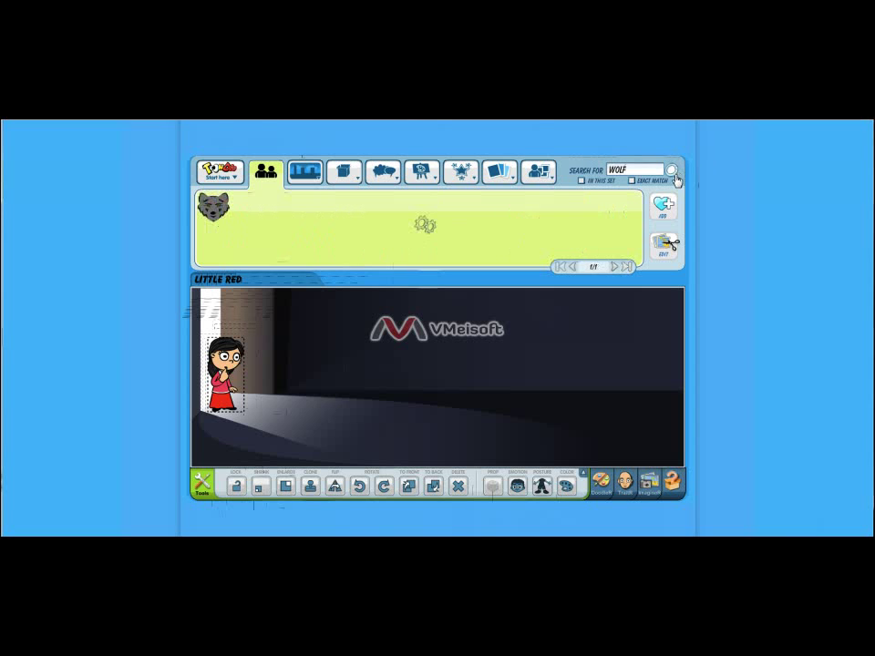
drag(287, 210, 470, 401)
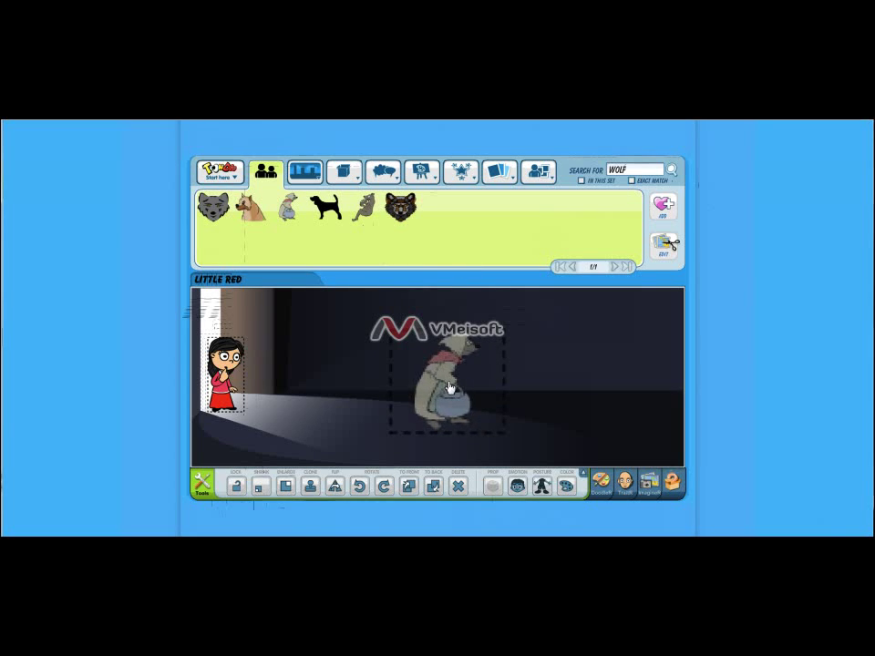
Step: Flip the wolf to face the girl, give it a hunched posture, and enlarge it twice
click(336, 486)
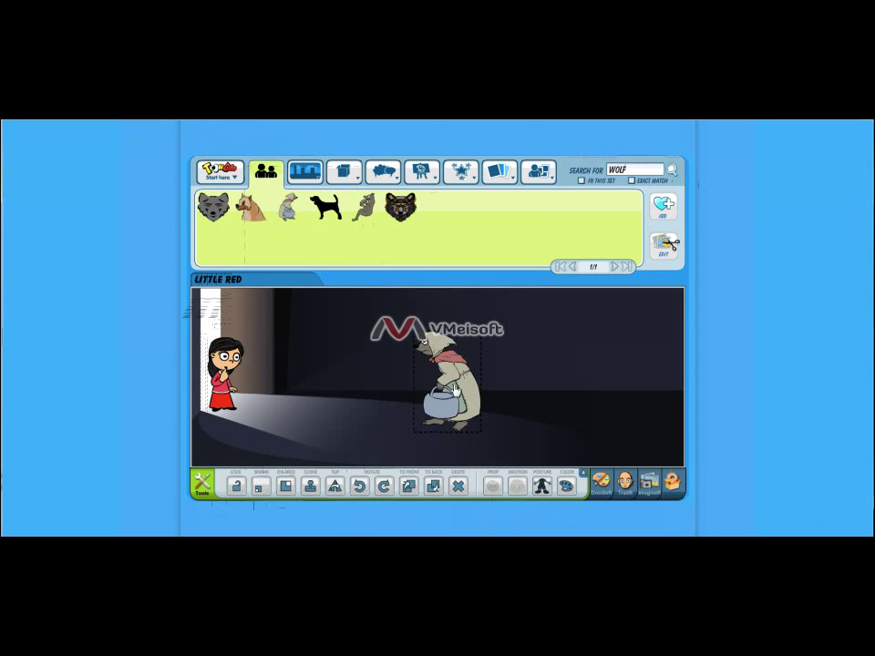
click(542, 486)
click(542, 486)
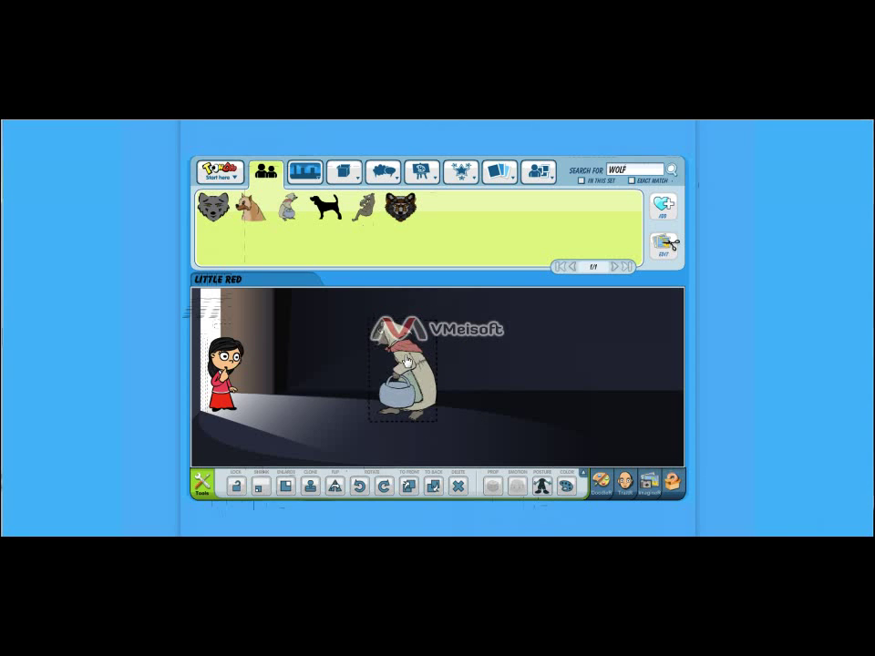
click(286, 486)
click(285, 486)
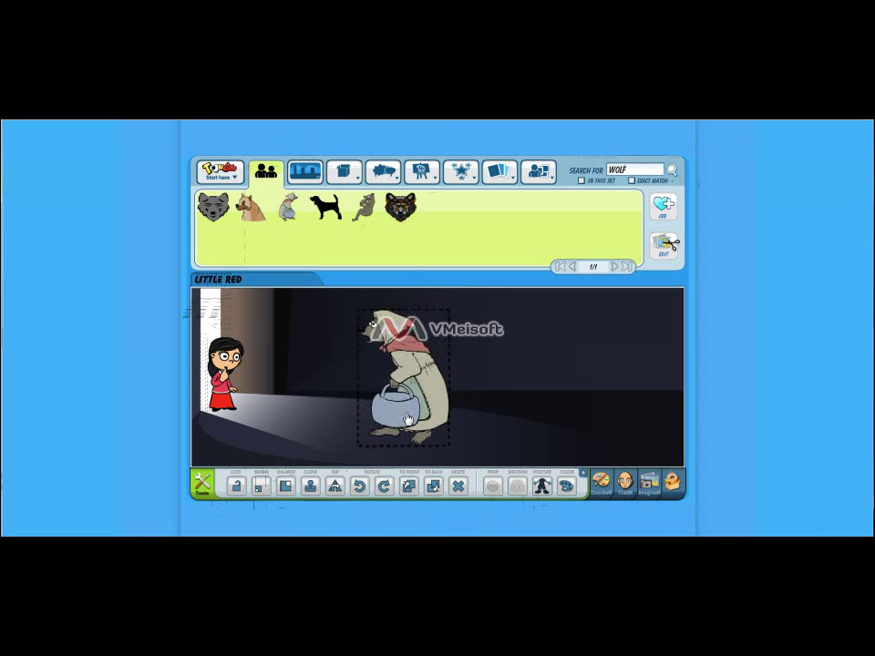
click(395, 161)
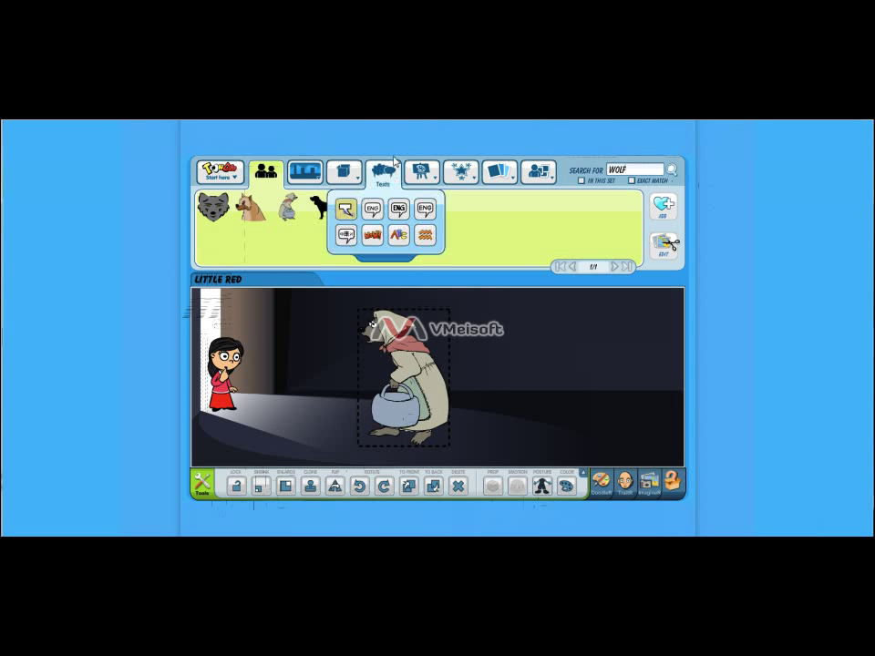
Step: Place the red Open Clipart bed at the room's right, shrink it three times, and lower it slightly
click(508, 176)
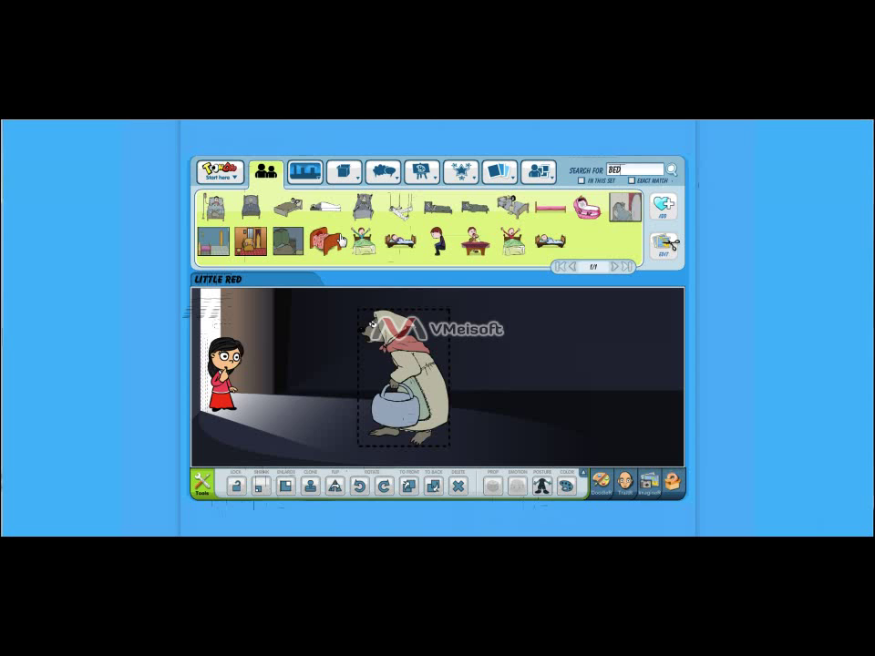
drag(324, 241, 584, 387)
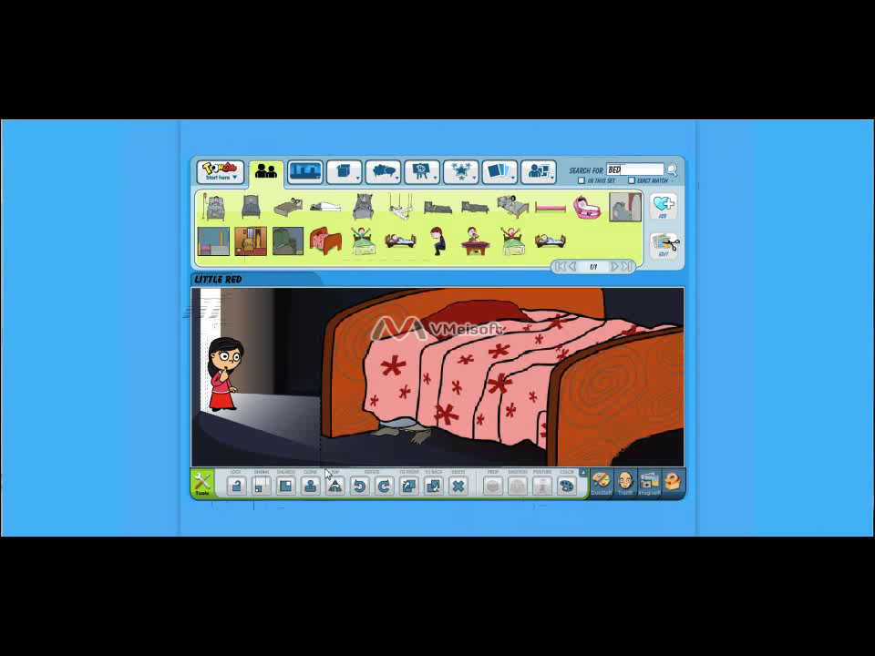
click(260, 488)
click(260, 487)
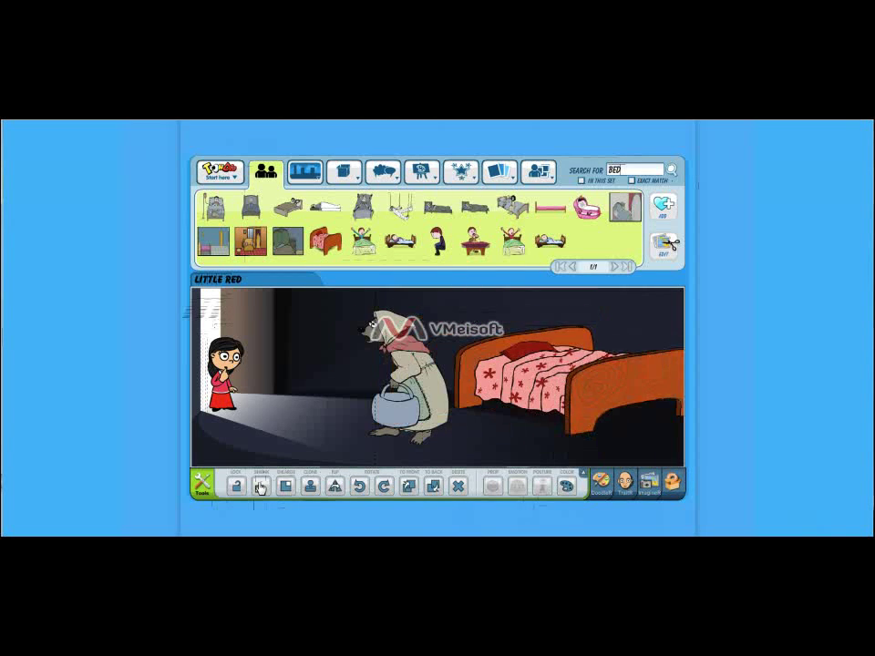
click(260, 488)
drag(591, 379, 590, 393)
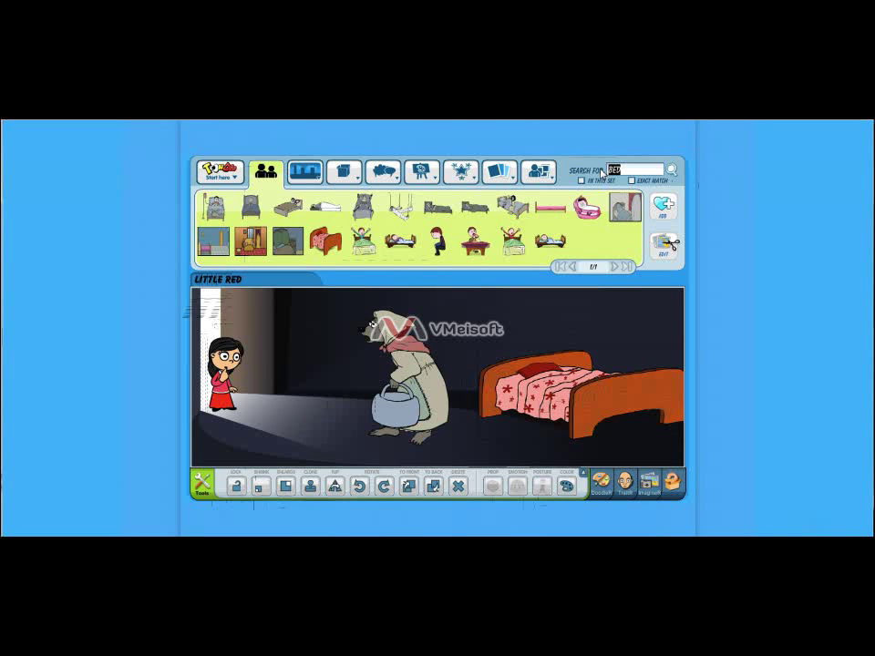
Step: Search the library for 'BASK' and place the yellow basket beside the girl
text(BASKET)
click(672, 169)
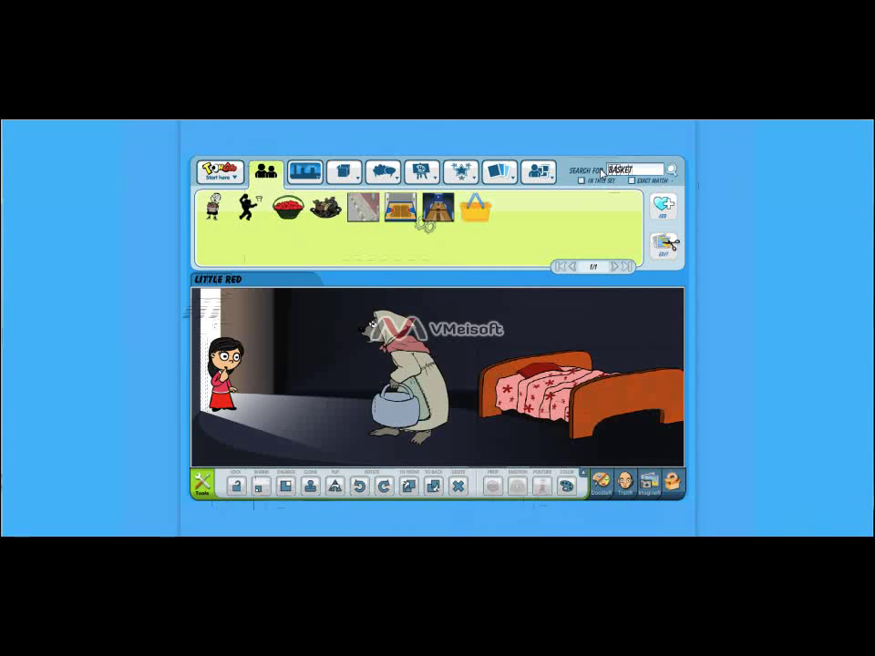
drag(482, 211, 260, 413)
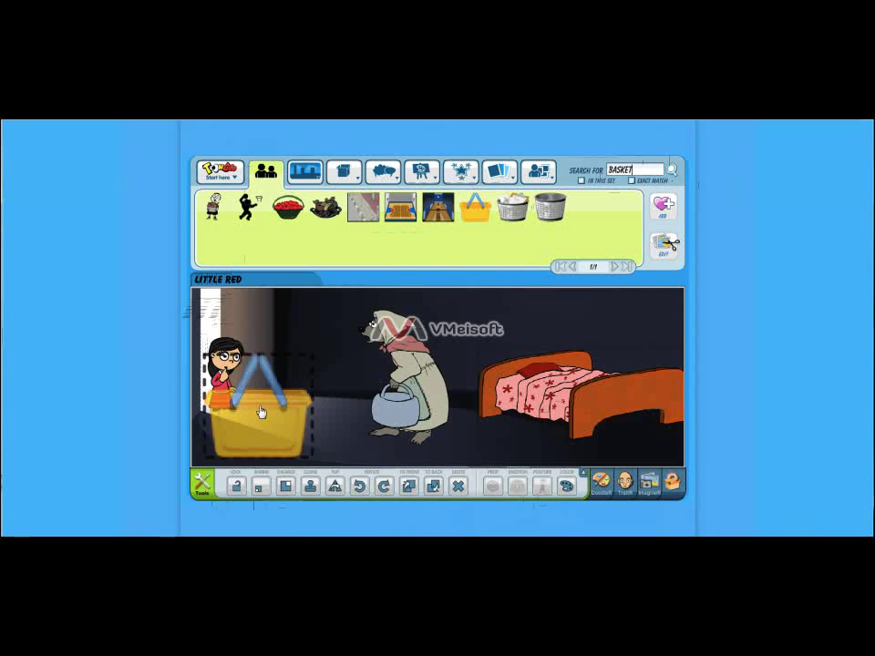
Step: Shrink the basket four times and position it in Little Red's hand
click(259, 486)
click(260, 487)
mouse_move(255, 410)
mouse_down()
mouse_move(227, 405)
mouse_move(243, 414)
mouse_up()
click(261, 487)
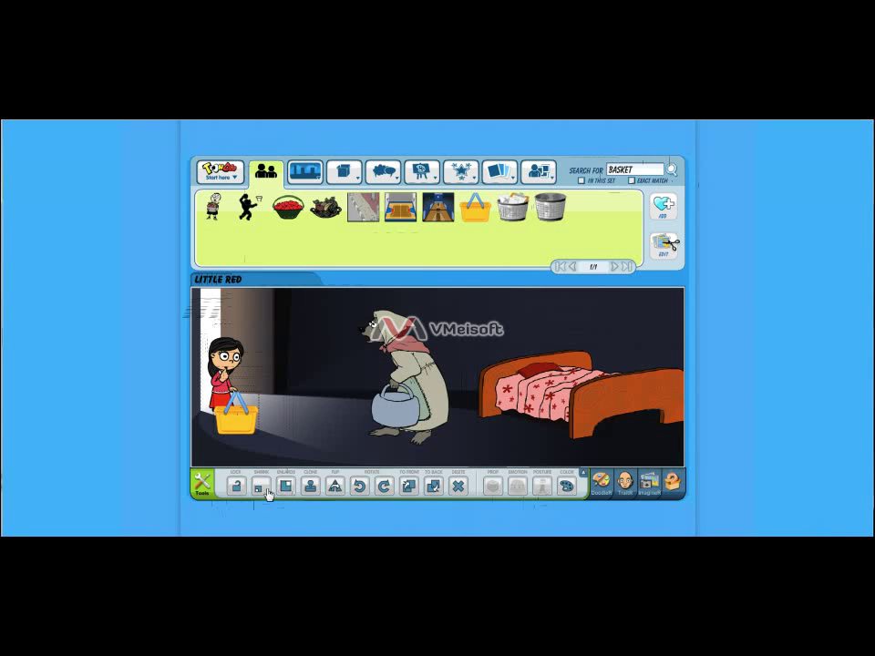
click(262, 487)
drag(233, 409, 233, 399)
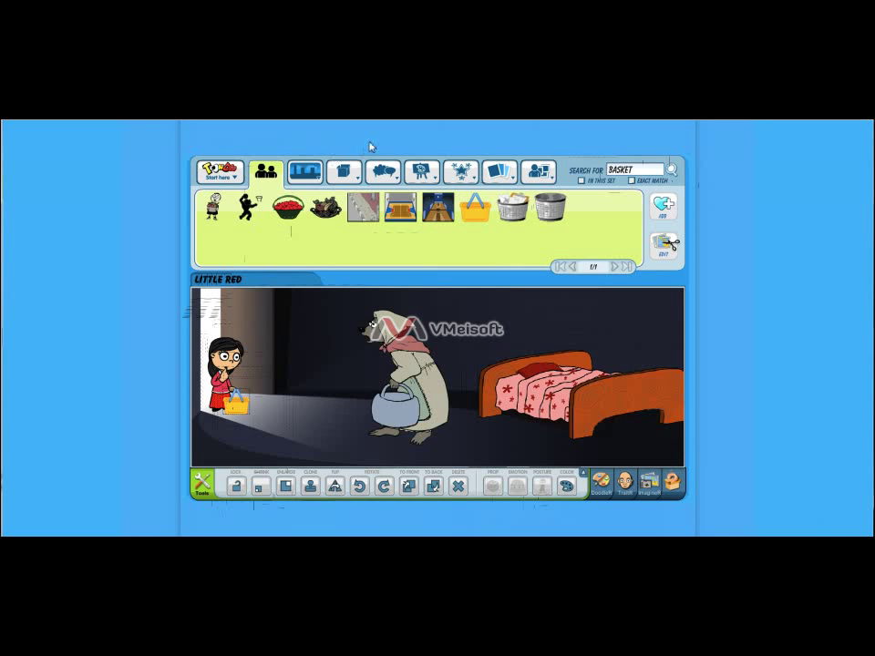
Step: Add two speech bubbles, one above the girl and one lower in the panel
mouse_move(290, 171)
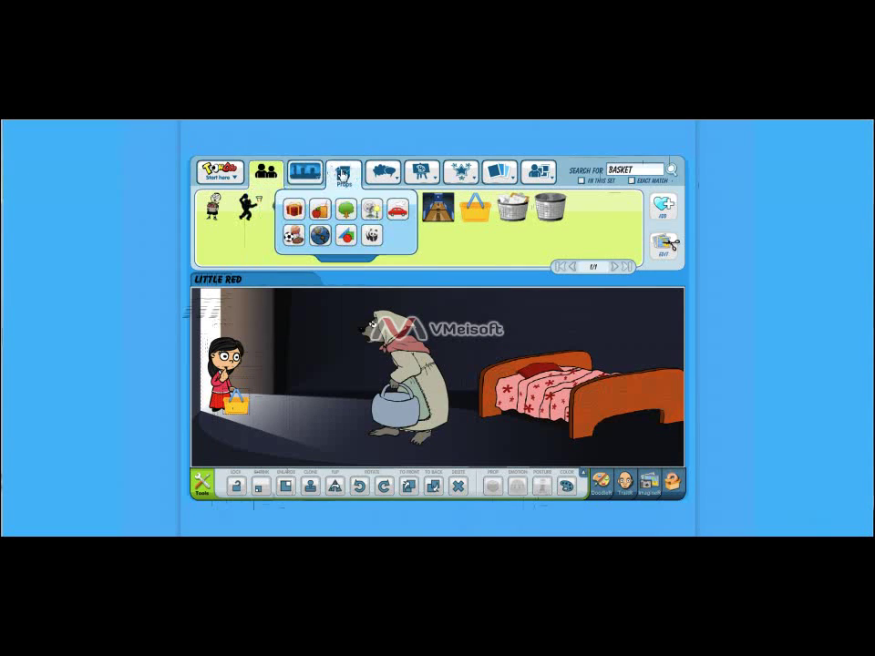
mouse_move(381, 177)
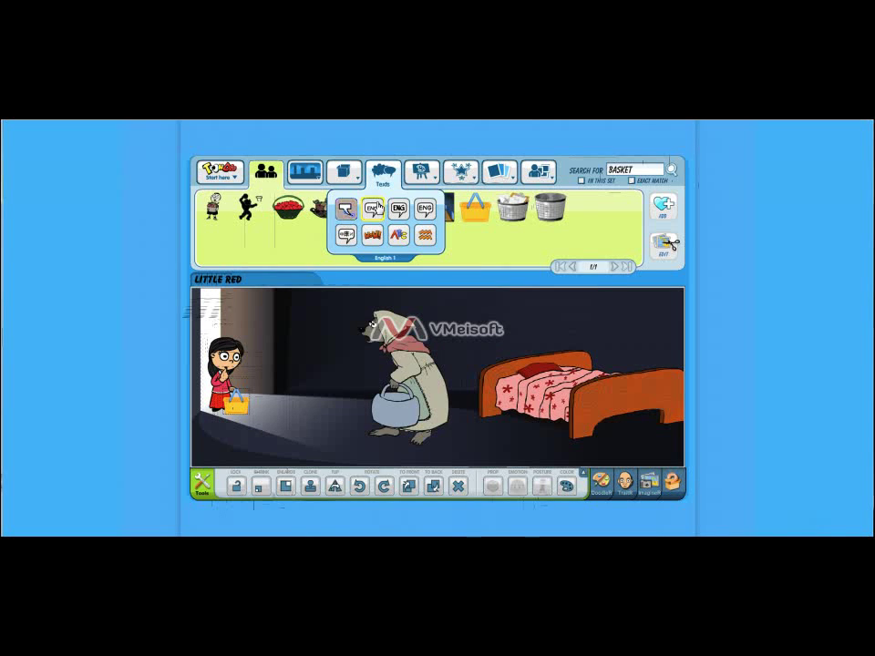
click(373, 209)
drag(219, 227, 248, 315)
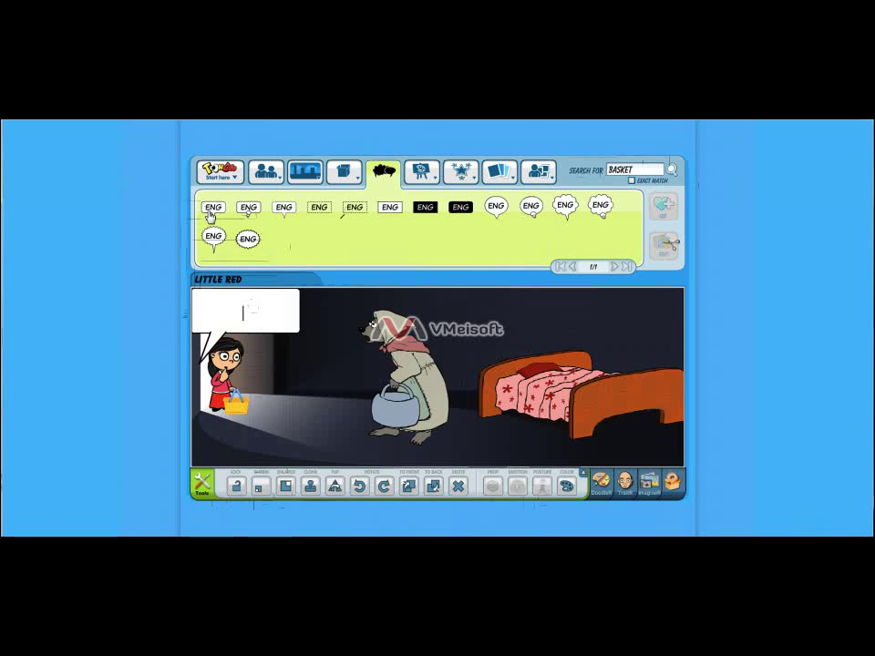
drag(212, 209, 313, 417)
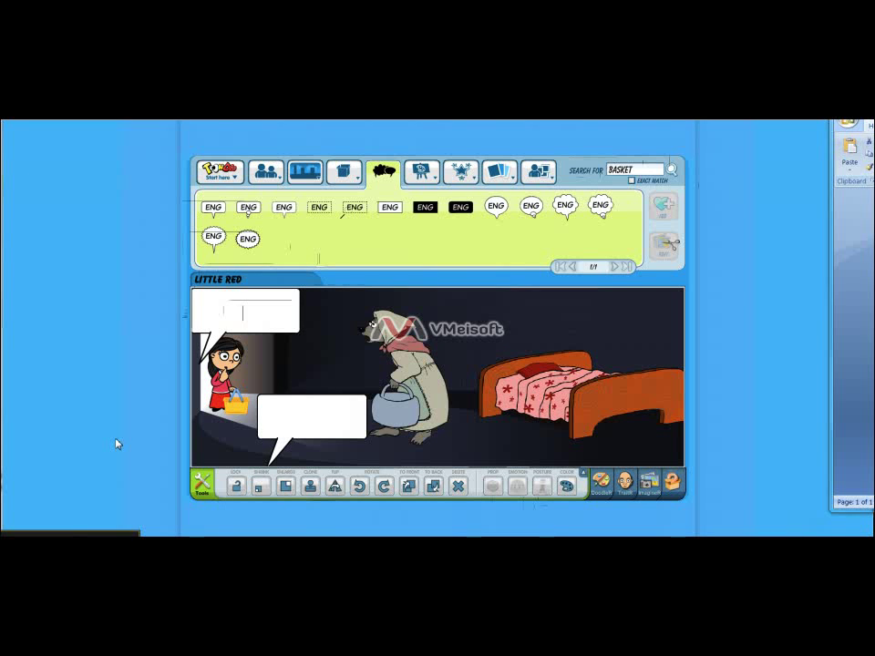
Step: Fill the top bubble with 'Grandmother, what big eyes you have!' on two lines, nudge it up, and shrink it
right_click(229, 306)
click(217, 323)
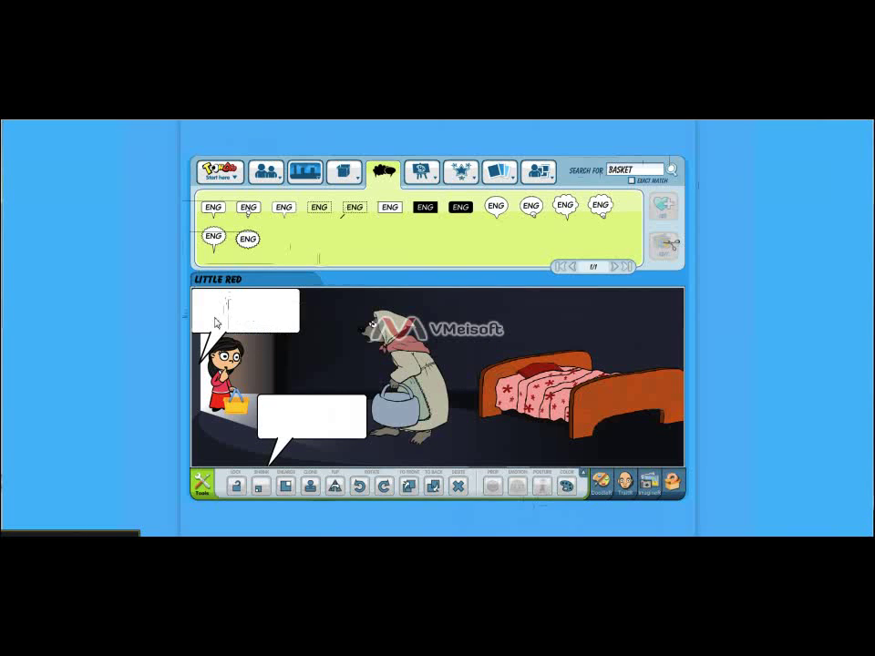
text(Grandmother, what big eyes you have!)
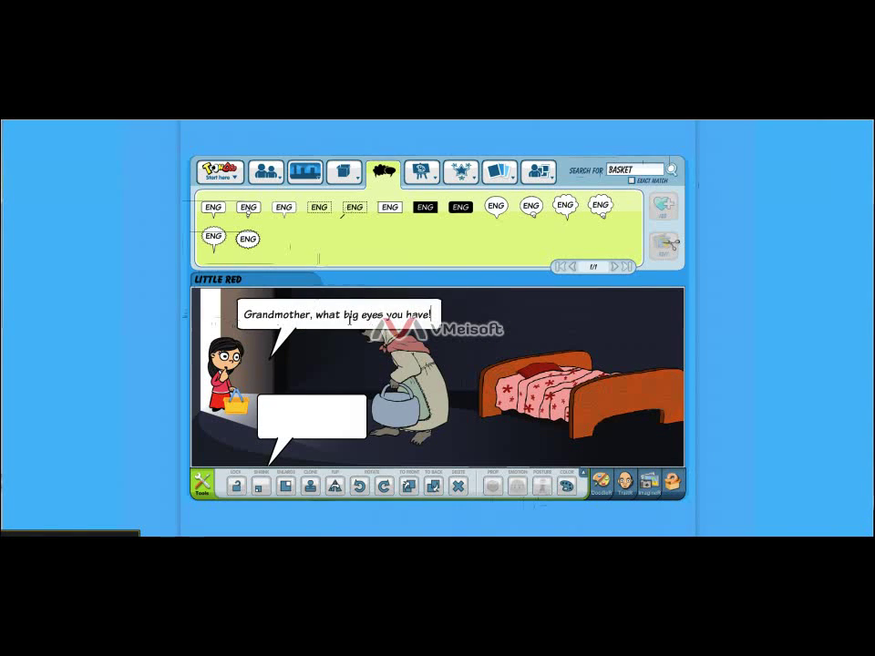
key(Return)
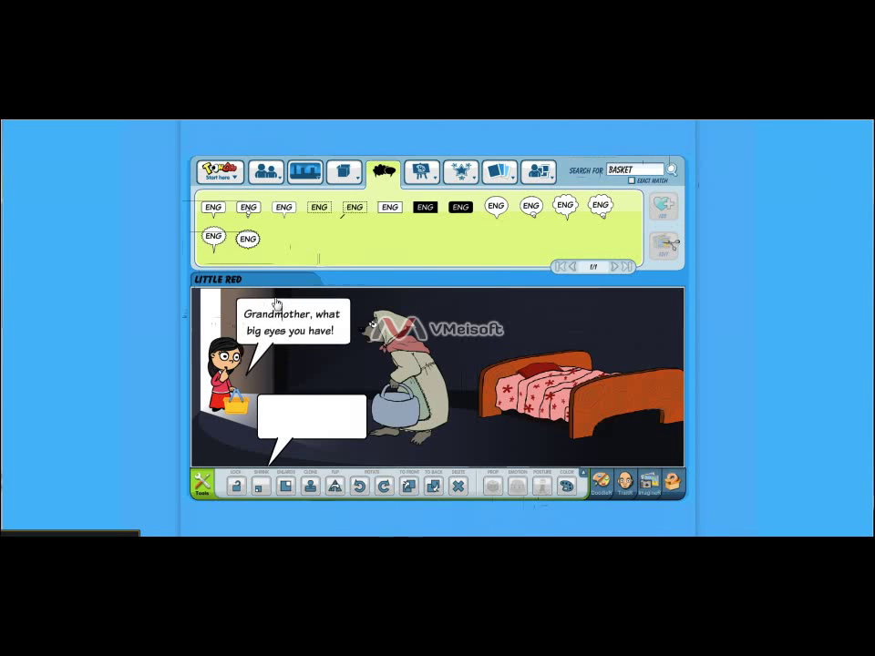
drag(277, 304, 276, 296)
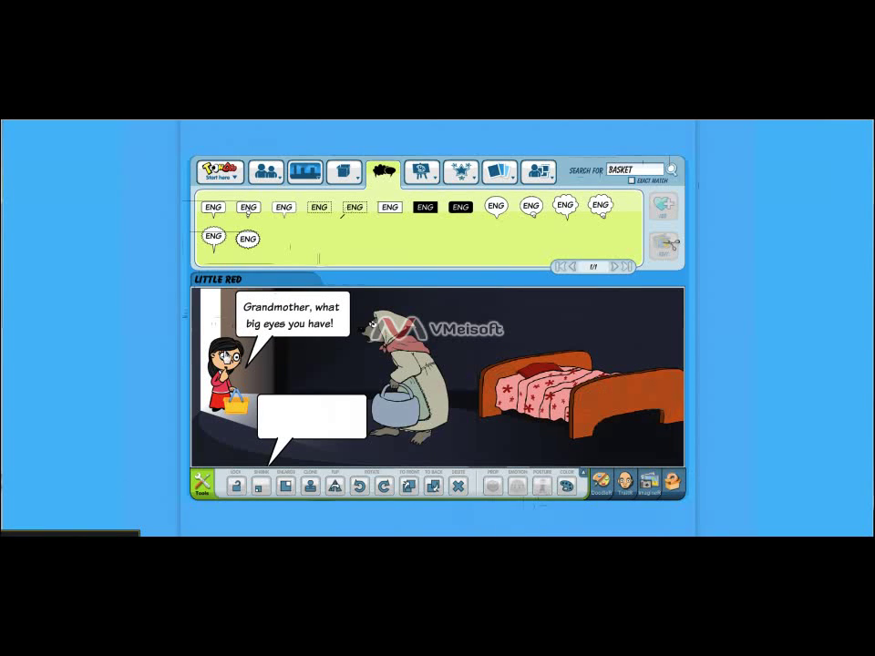
click(259, 485)
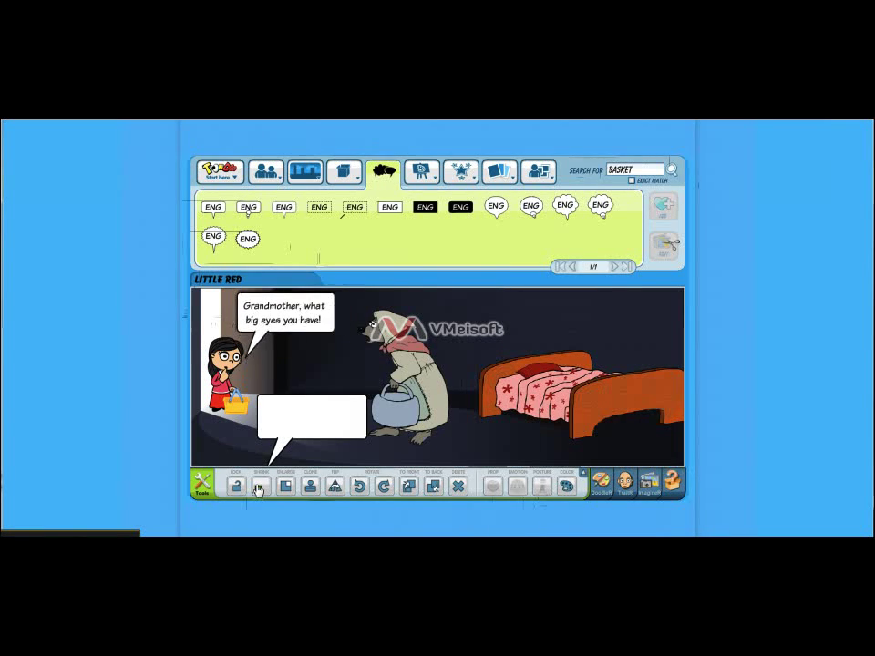
click(307, 419)
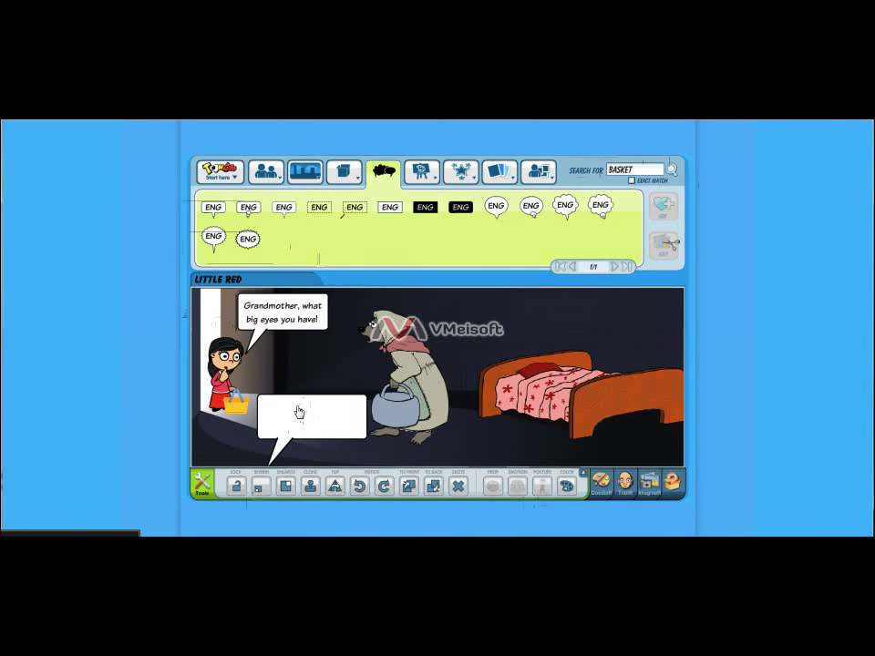
Step: Paste 'All the better to see with, my child.' into the lower bubble, breaking after 'to'
text(All the better to see with, my child.)
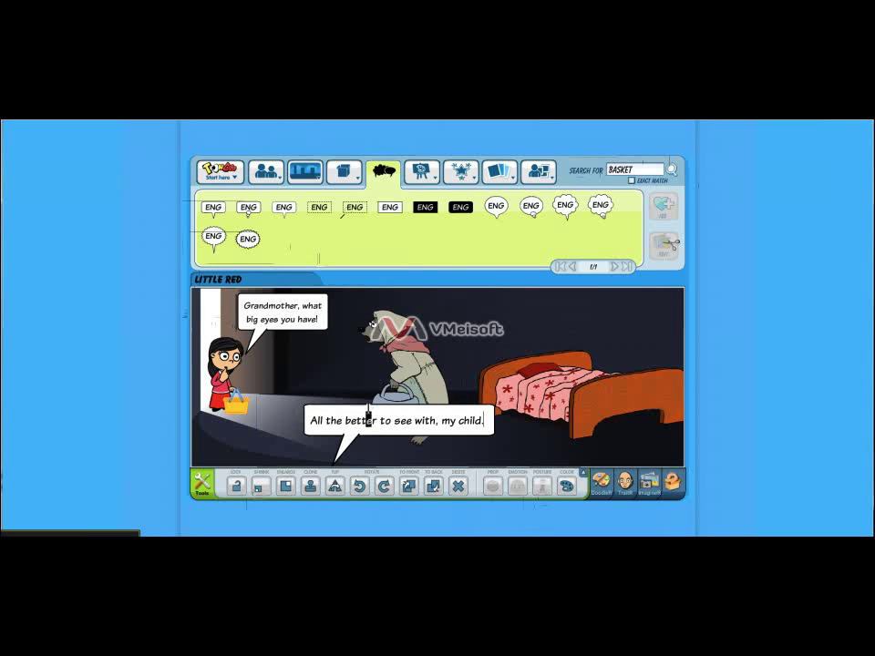
drag(369, 417, 315, 398)
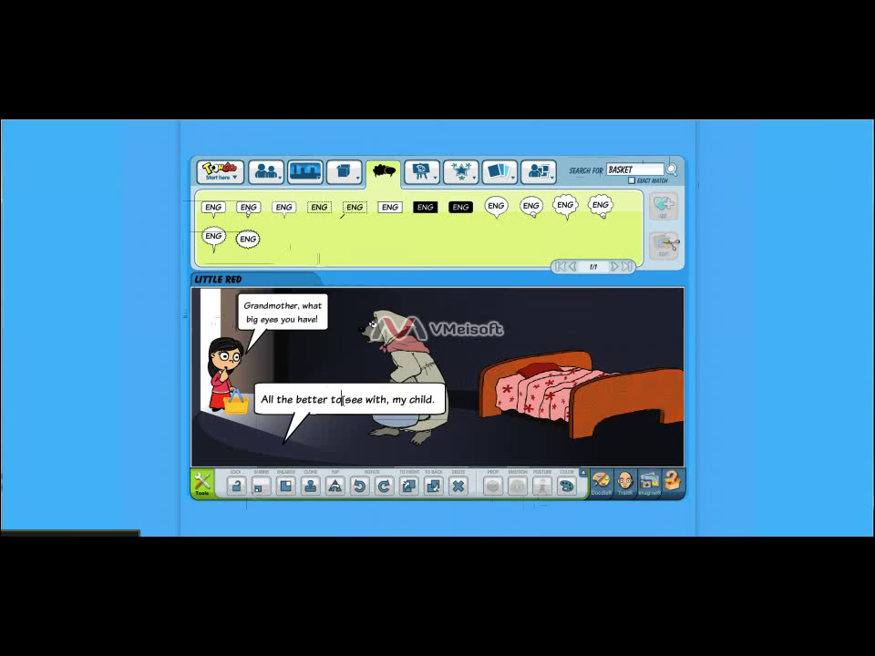
click(343, 401)
key(Return)
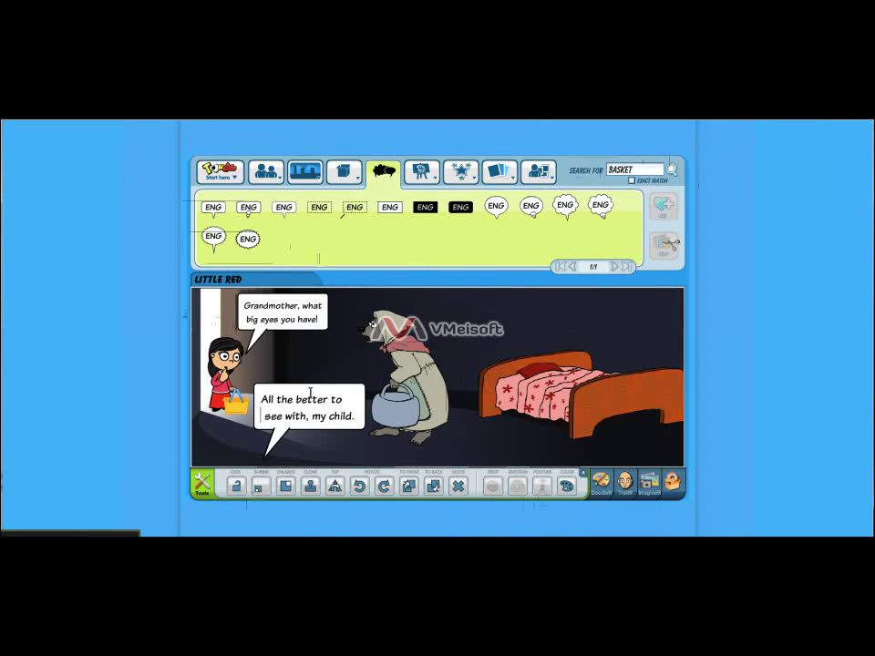
Step: Resize the reply bubble smaller and move it up beside the wolf
click(258, 488)
click(258, 488)
click(258, 489)
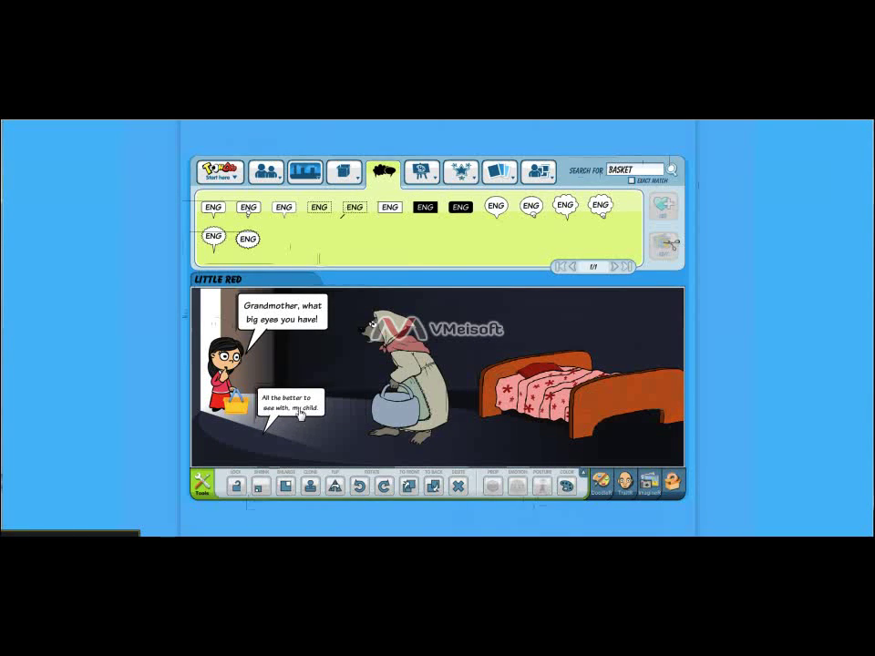
click(285, 486)
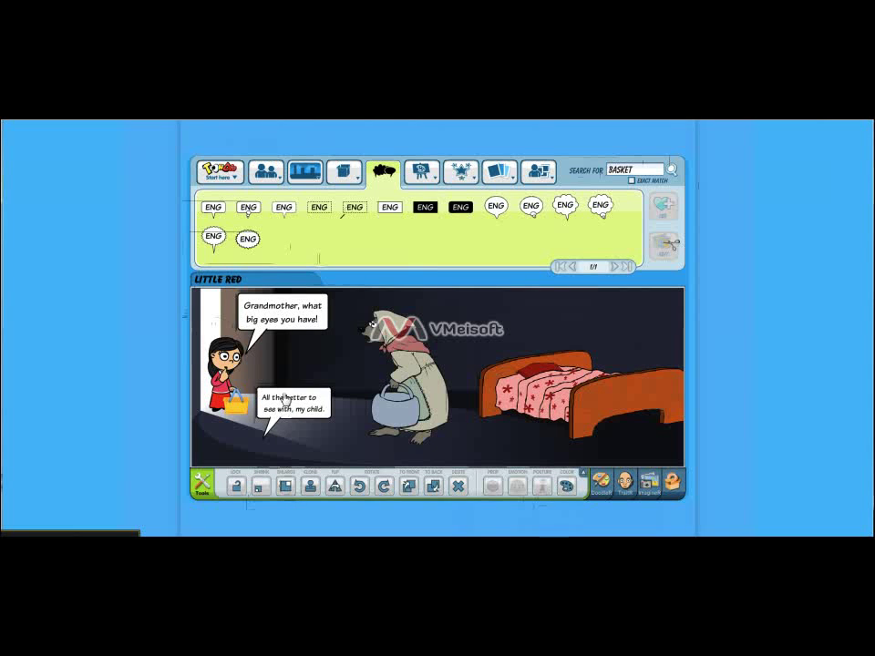
drag(286, 396, 369, 350)
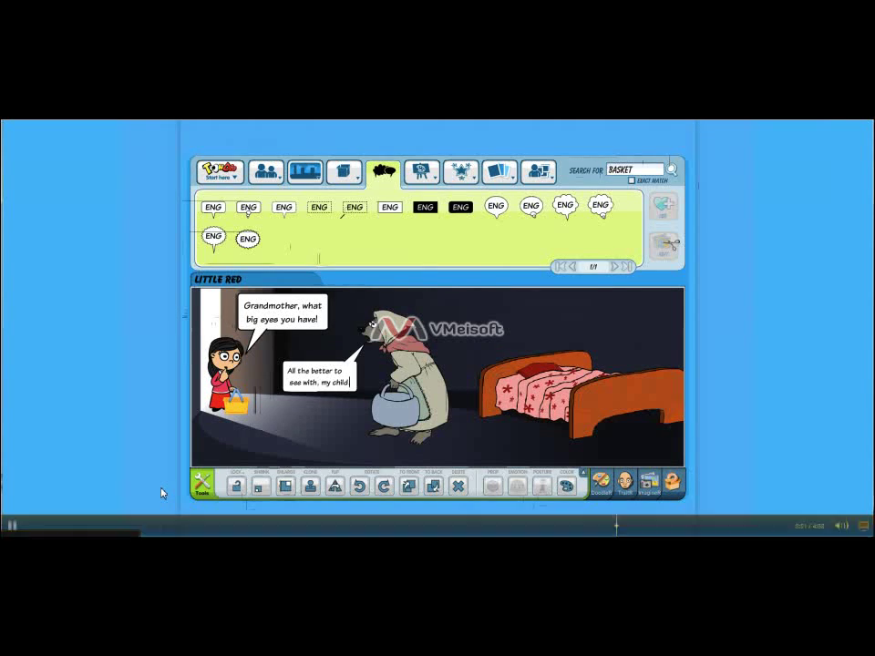
Step: Save the toon with description 'meeting grandma' and publish it to the world
click(223, 171)
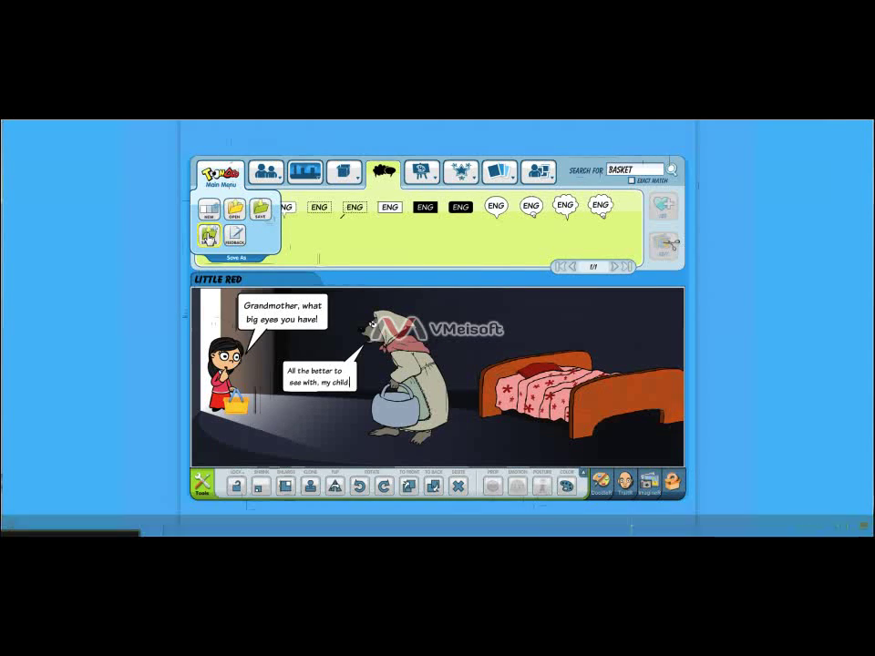
click(212, 231)
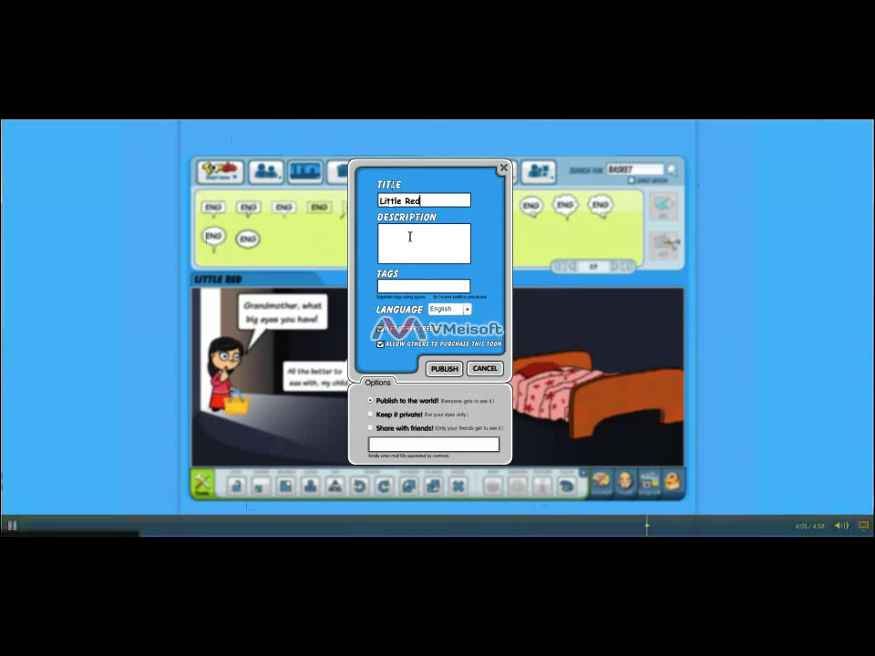
text(meeting)
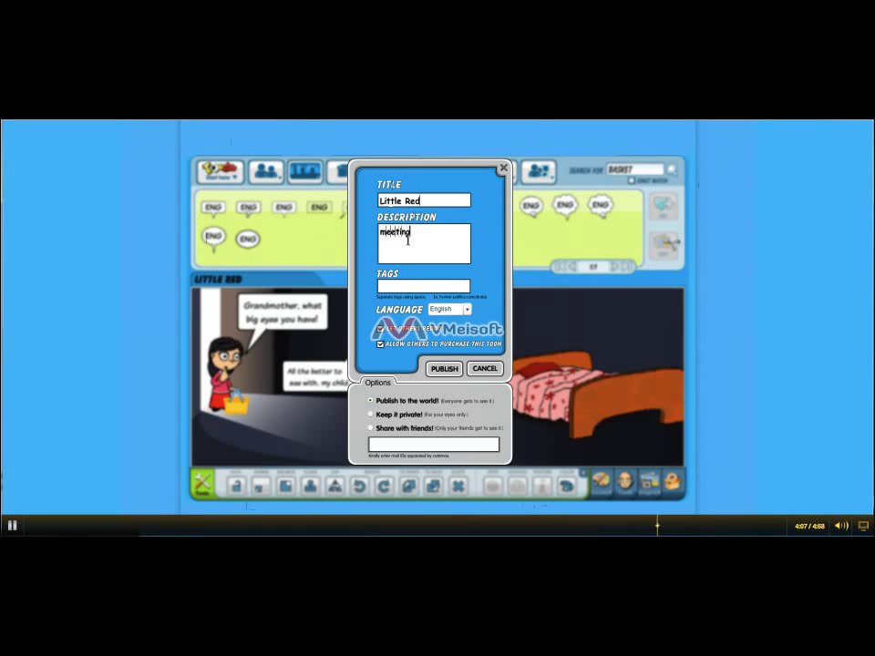
text( grandma)
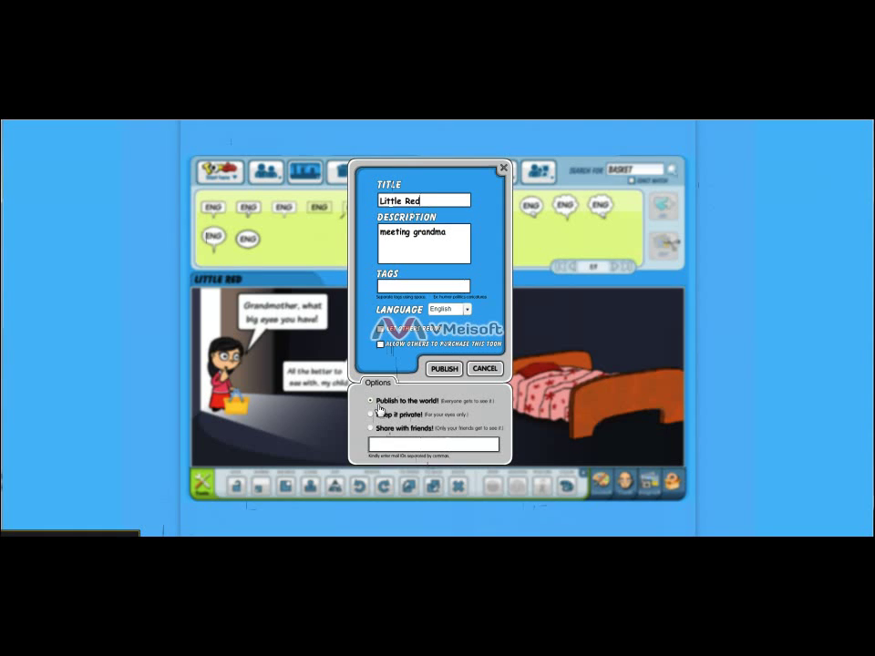
click(371, 402)
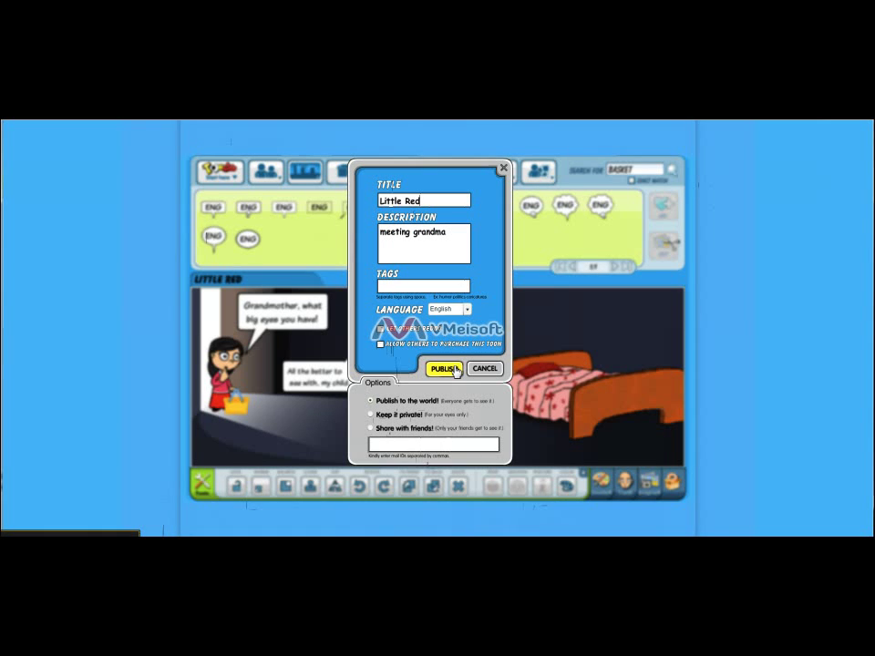
click(453, 369)
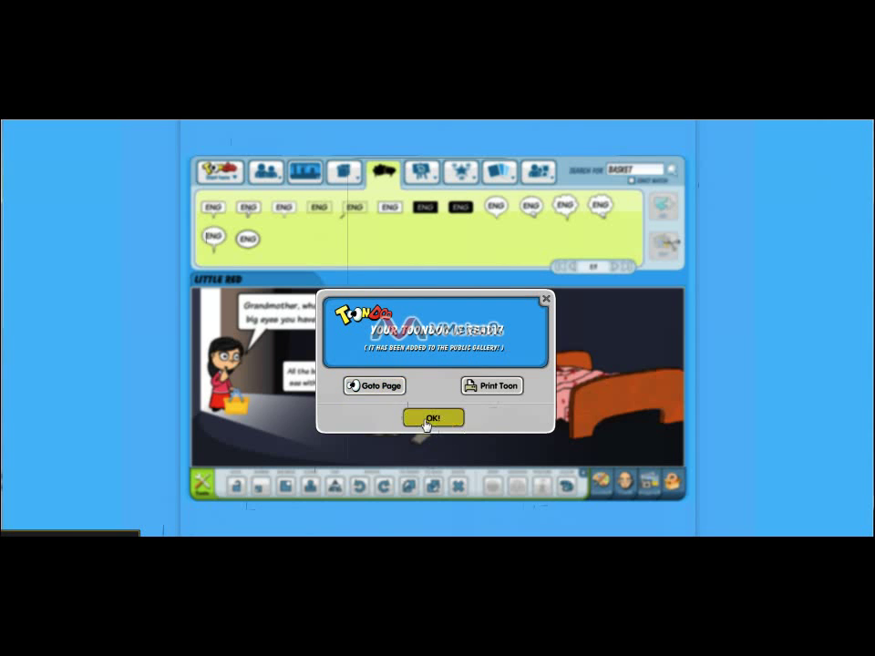
Step: Dismiss the publish confirmation and bring up the list of saved toons from the Main Menu
click(427, 422)
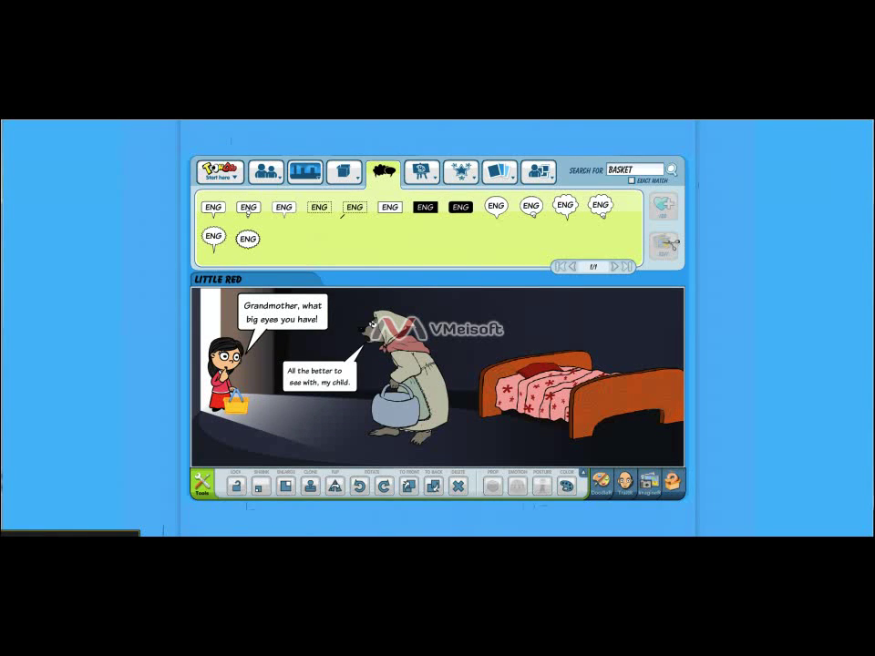
click(219, 172)
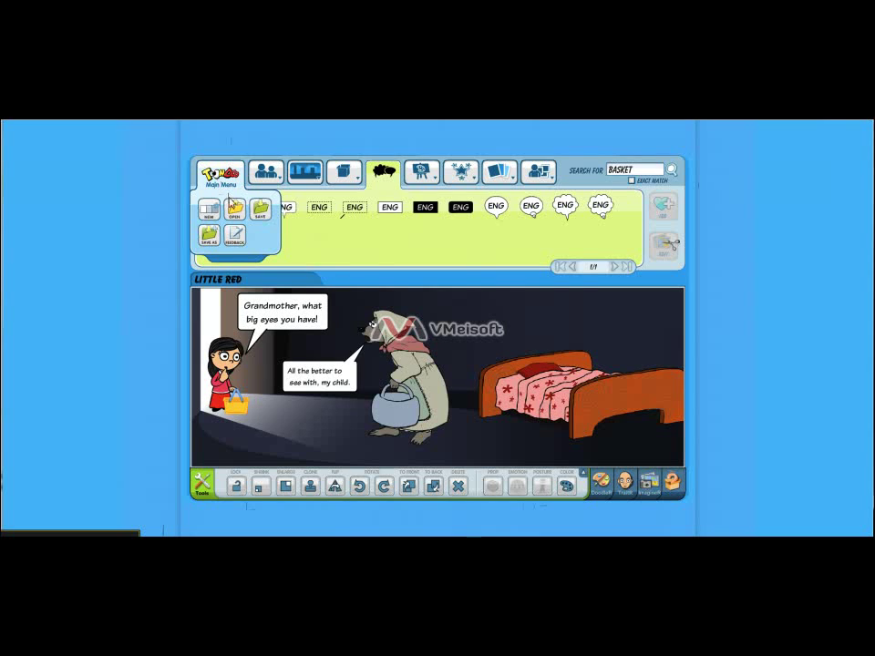
click(234, 208)
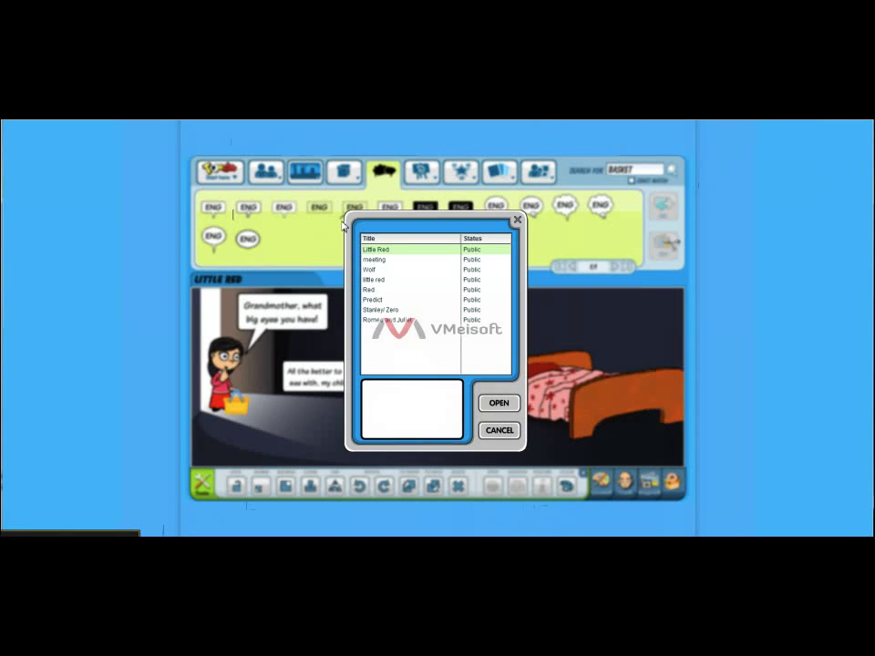
Step: Select 'Little Red' in the saved toons list and load it into the editor
click(383, 250)
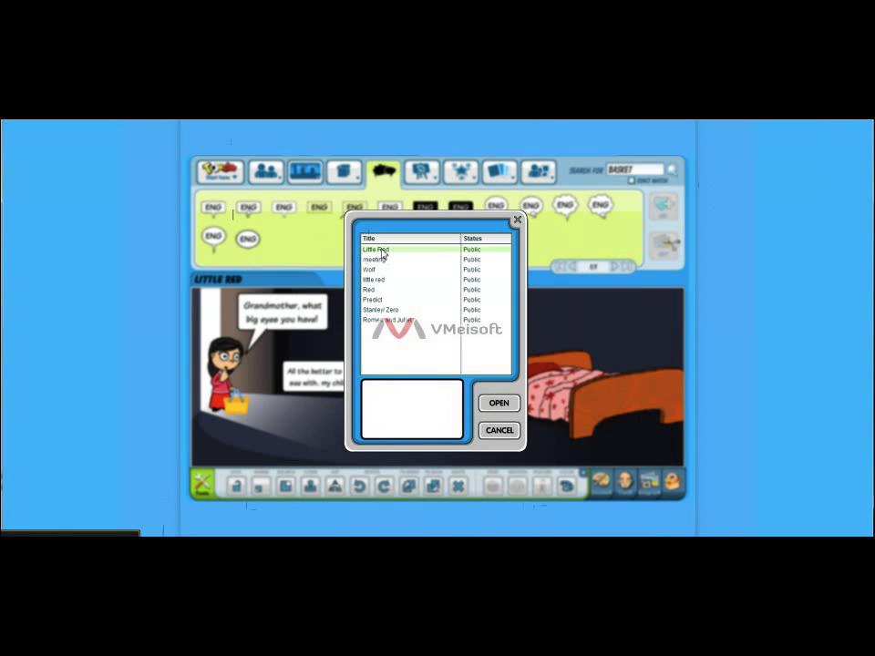
click(500, 404)
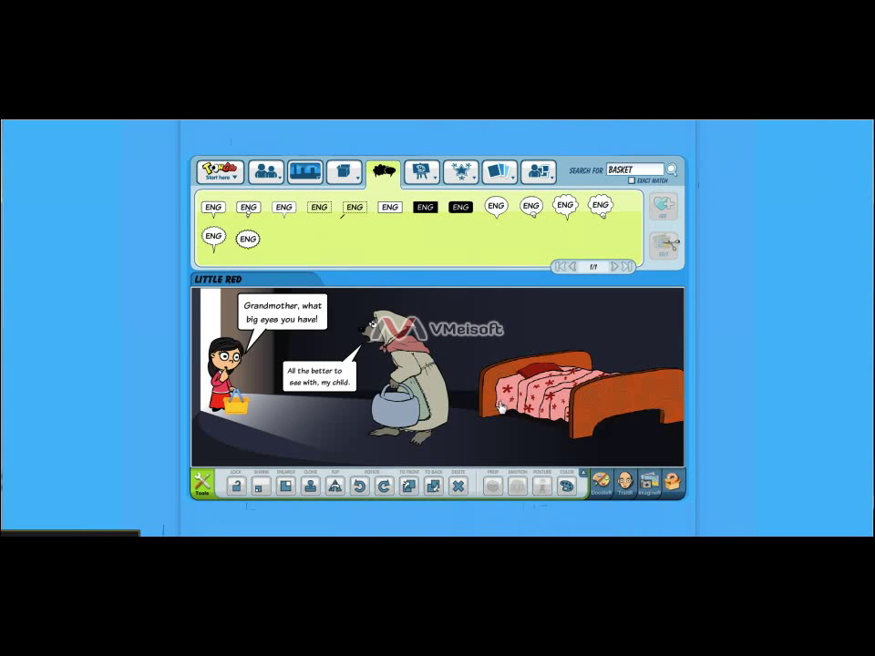